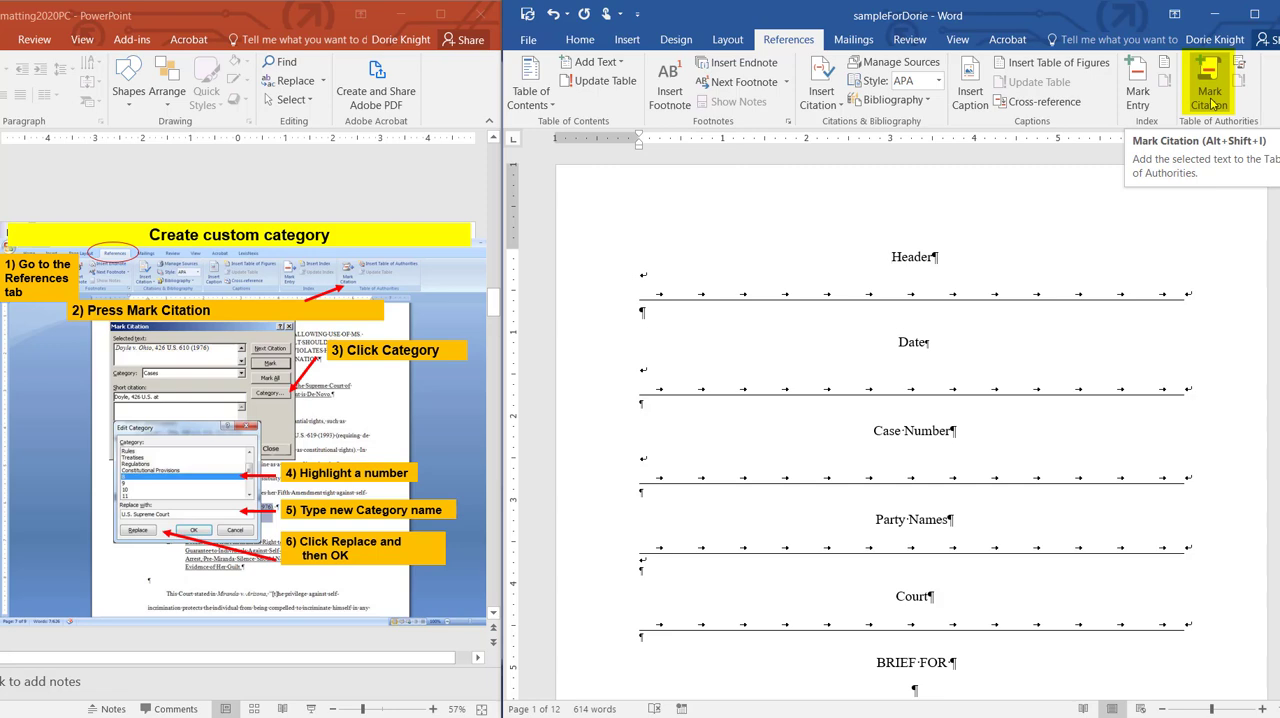
Step: Open the citation category editor from Mark Citation and rename category 11 as "Additional Entry"
left_click(1209, 95)
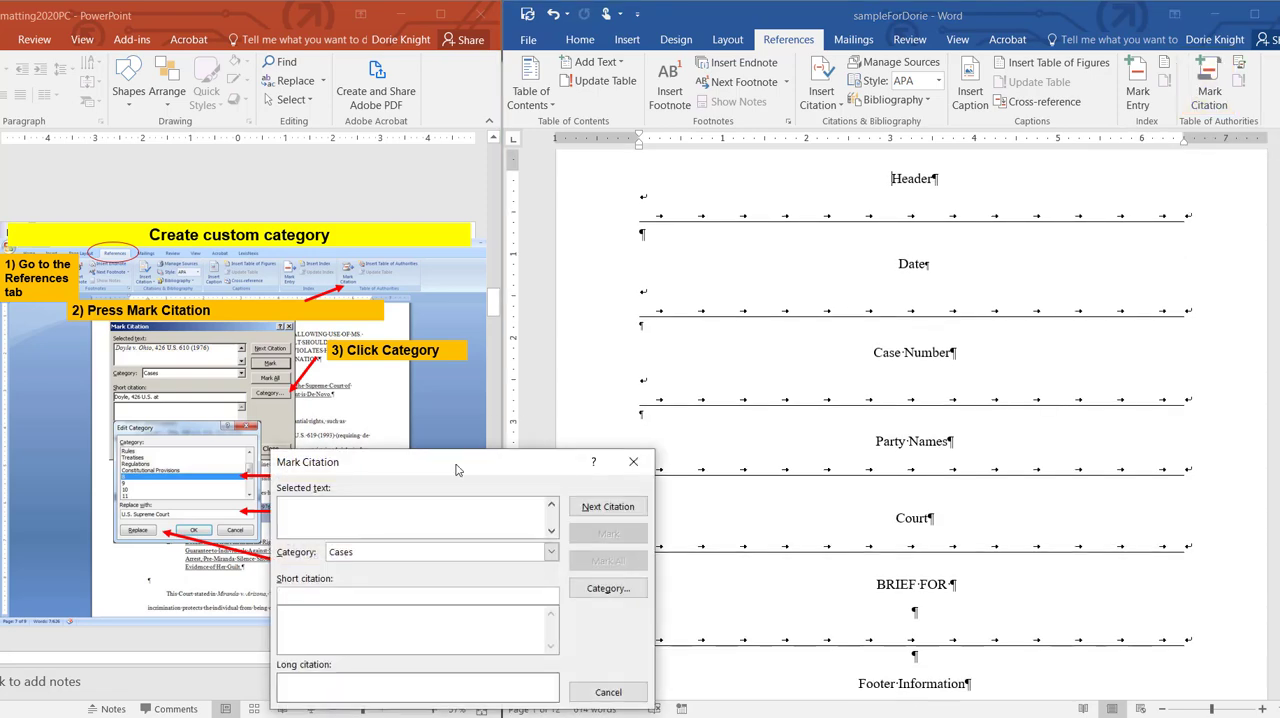
left_click_drag(457, 466, 775, 220)
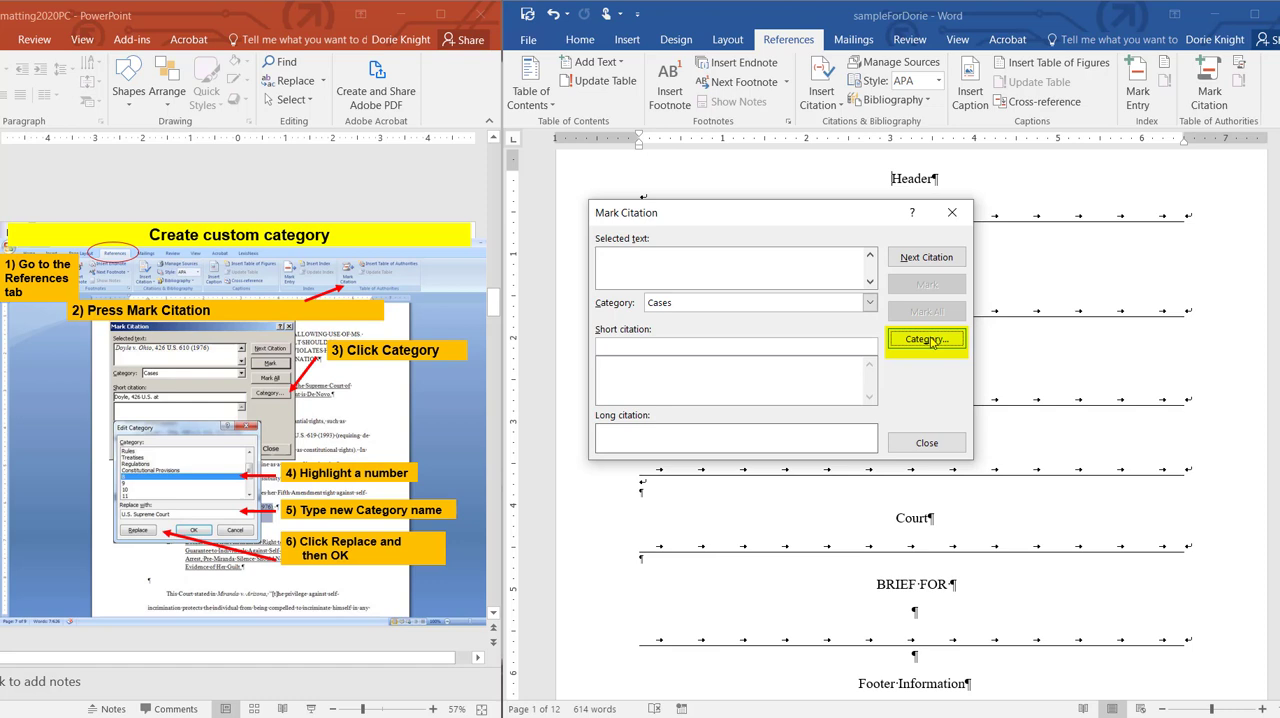
left_click(928, 340)
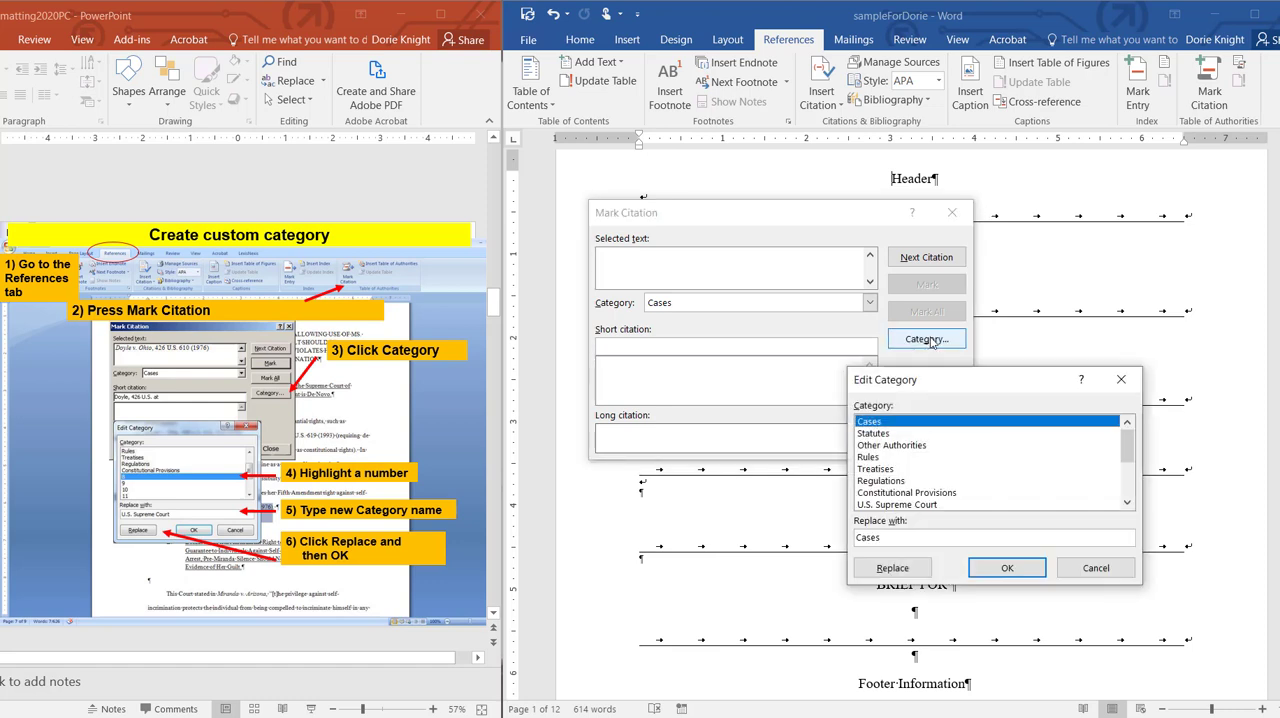
scroll(929, 490, "down", 2)
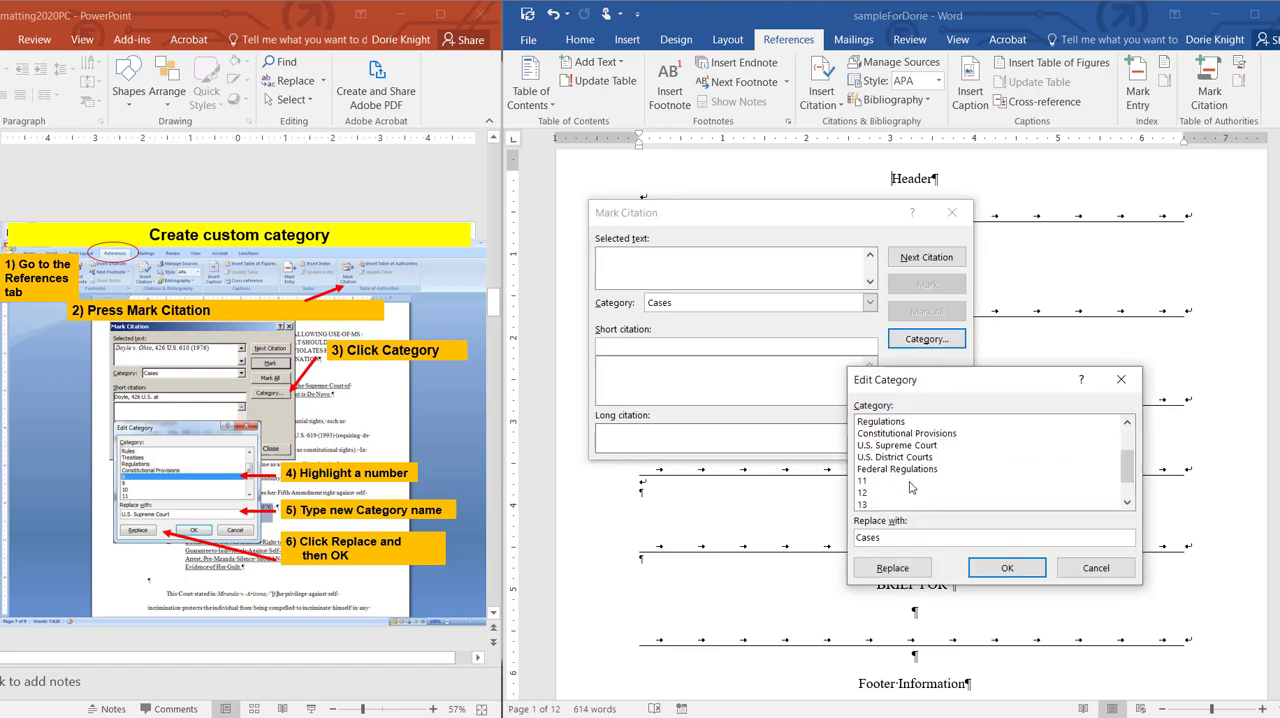
left_click(873, 483)
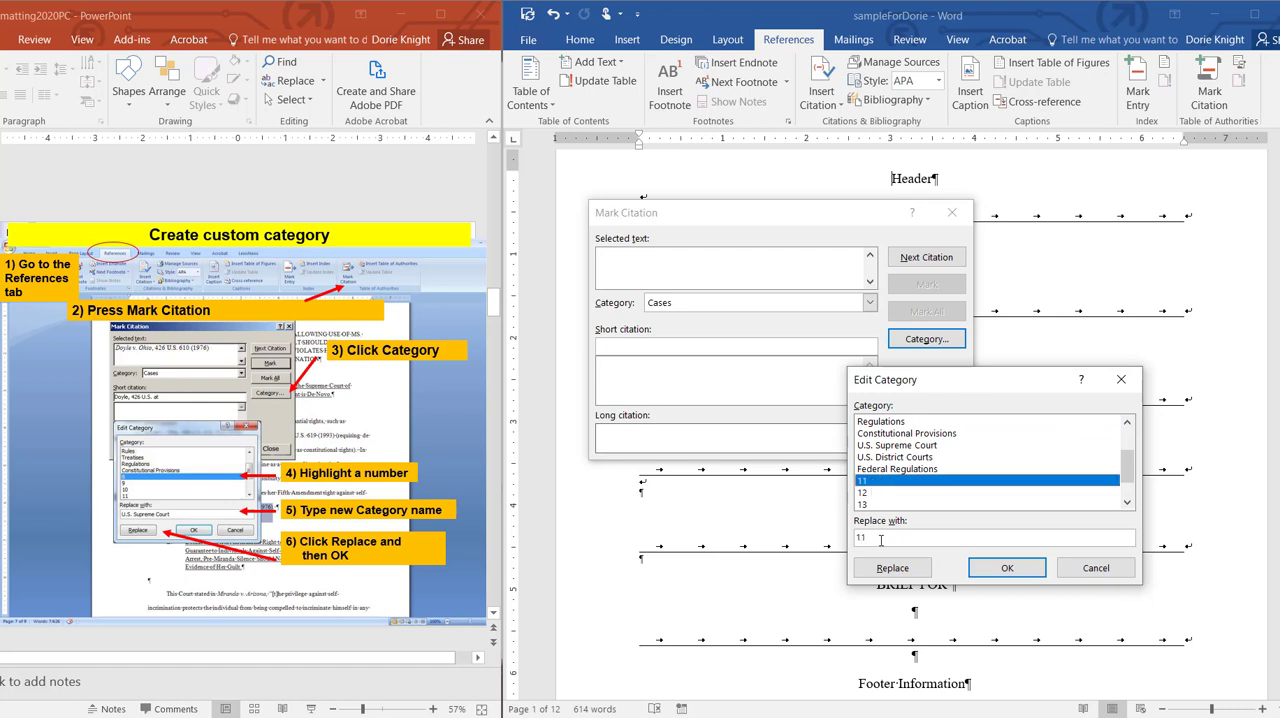
left_click_drag(879, 538, 850, 540)
type("S")
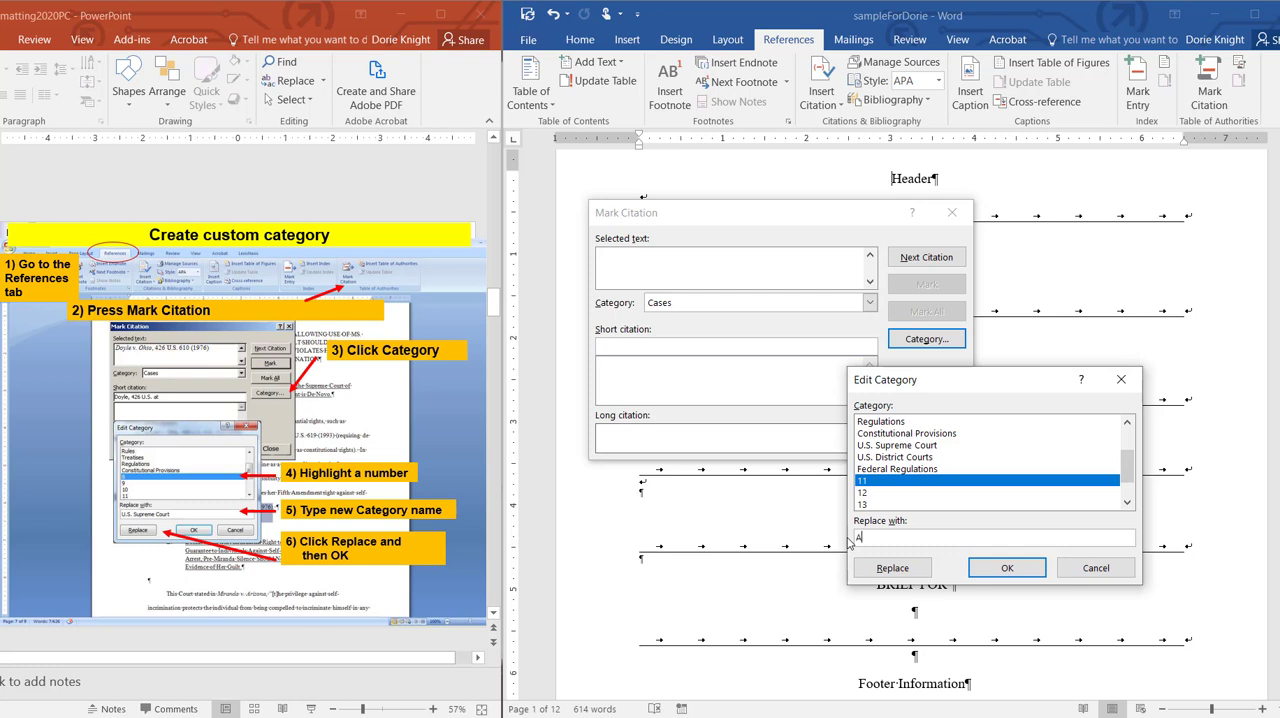
type("dditional Entry")
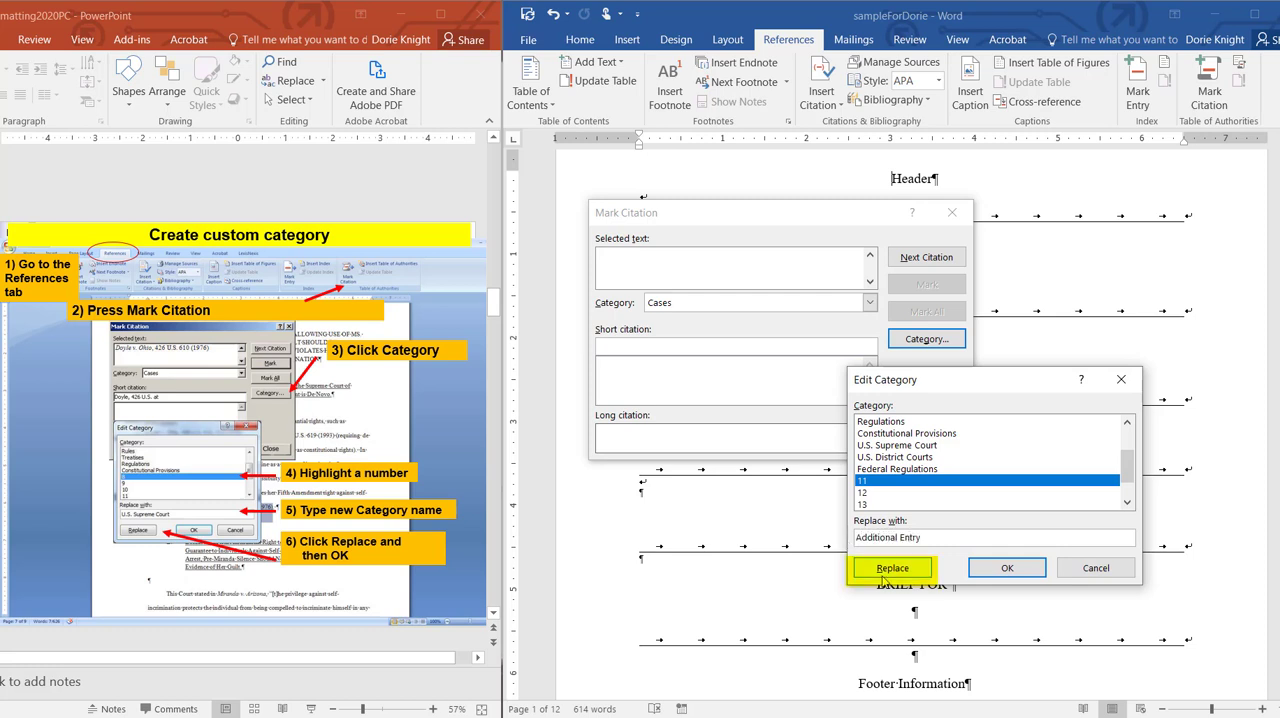
left_click(892, 568)
Step: Rename citation category 12 as "Another Entry" and accept the category changes
left_click(882, 493)
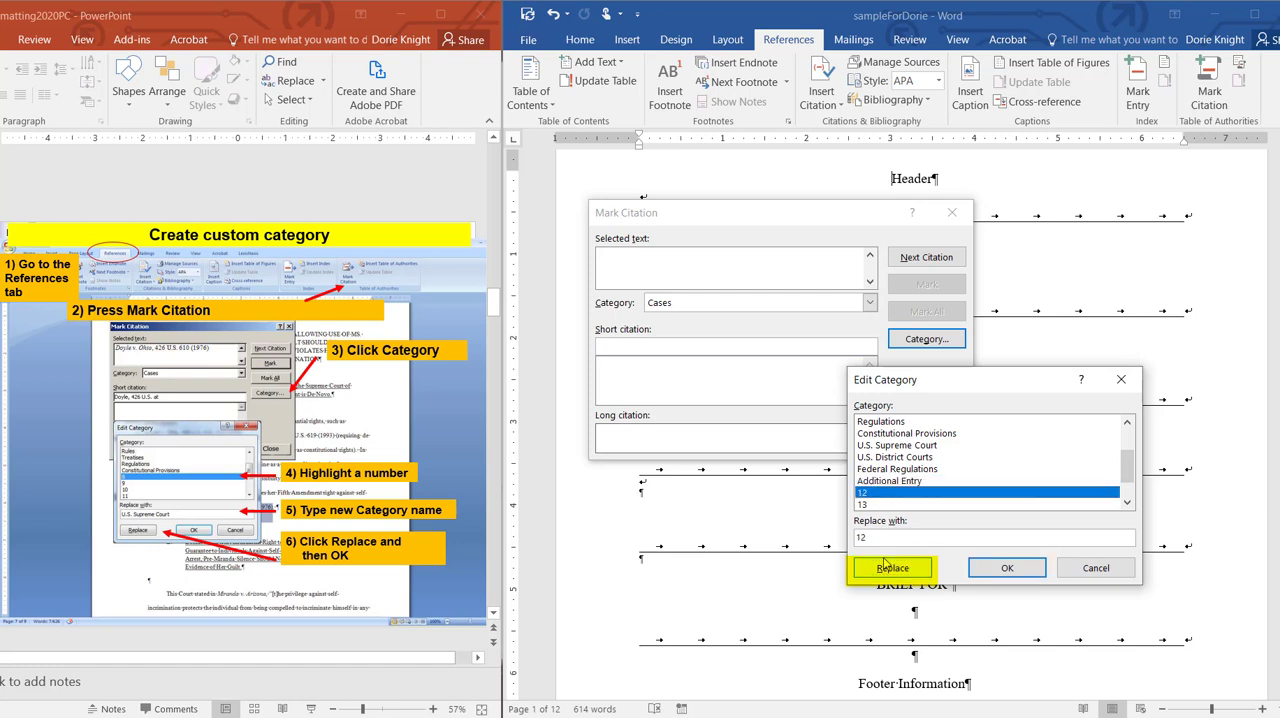
left_click_drag(868, 535, 836, 527)
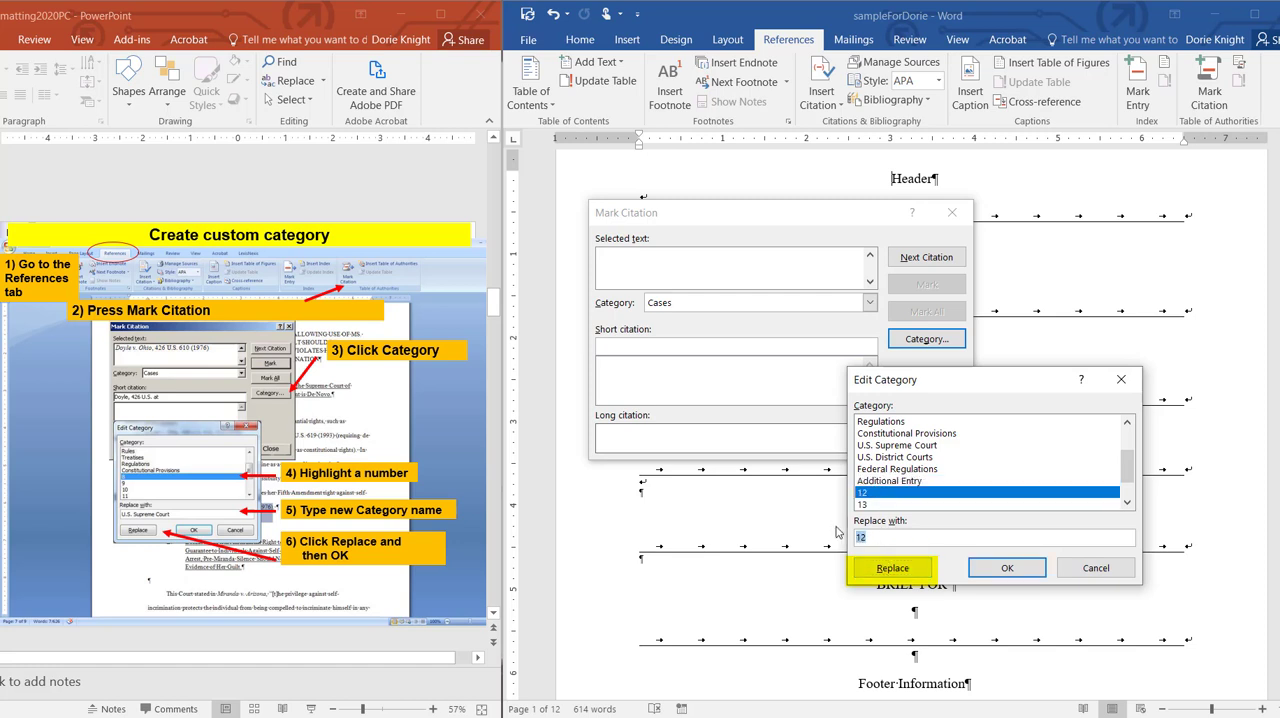
type("Another Entry")
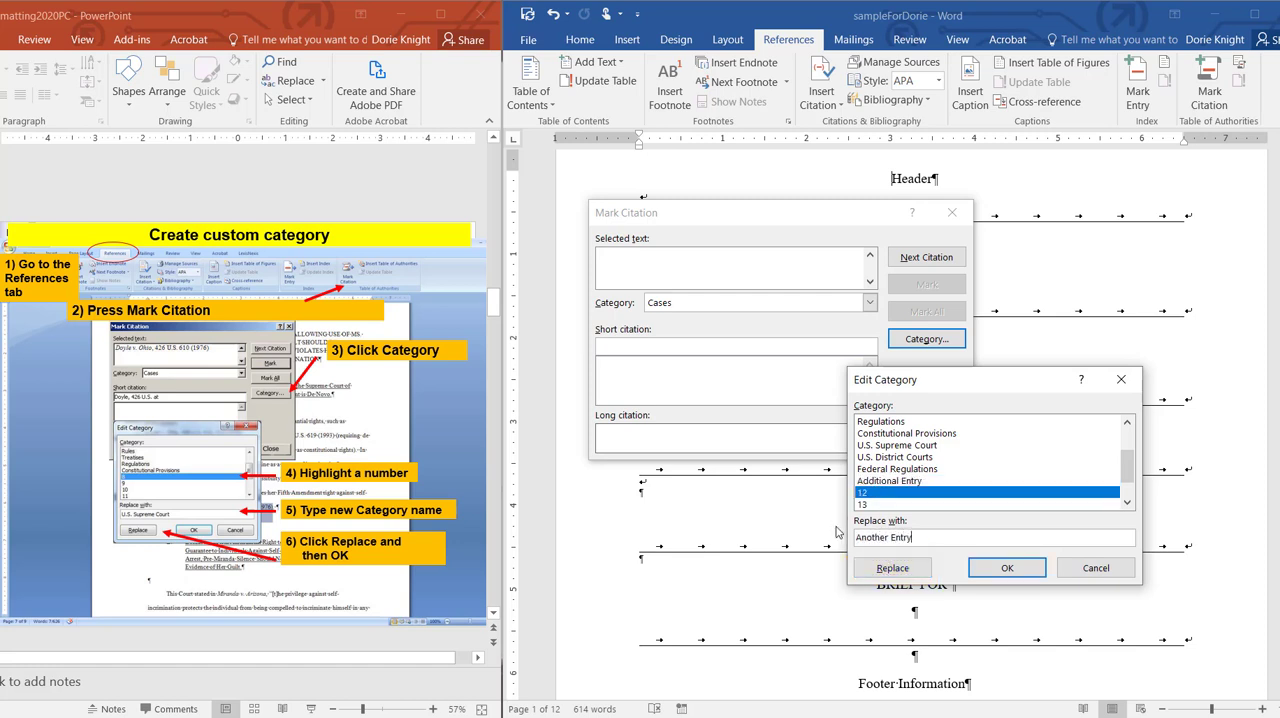
left_click(893, 570)
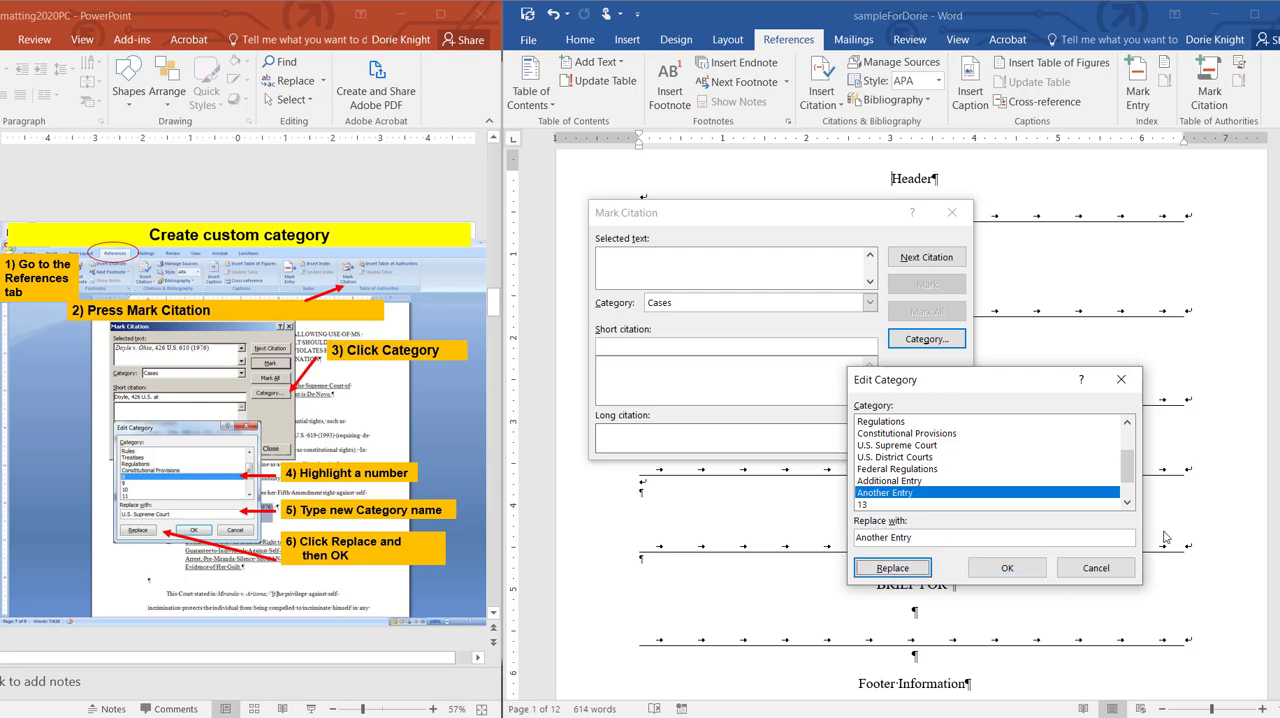
left_click_drag(1129, 477, 1127, 488)
scroll(1127, 488, "up", 3)
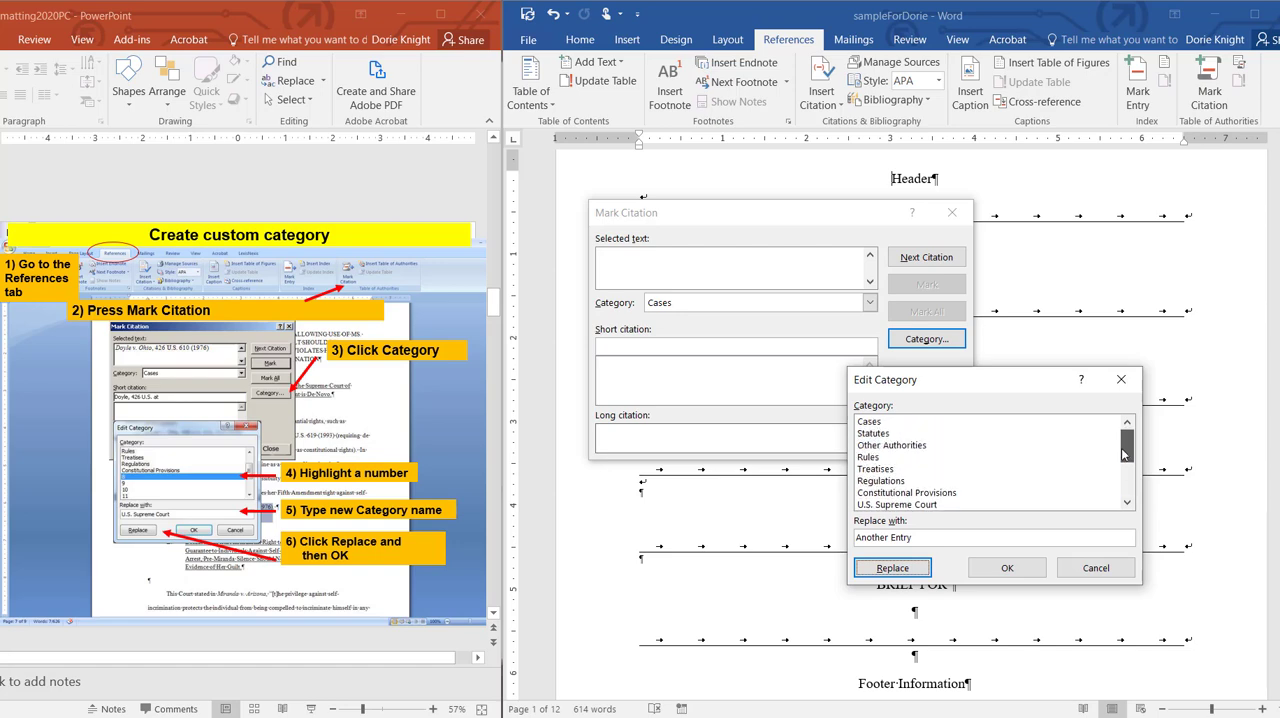
left_click(1005, 568)
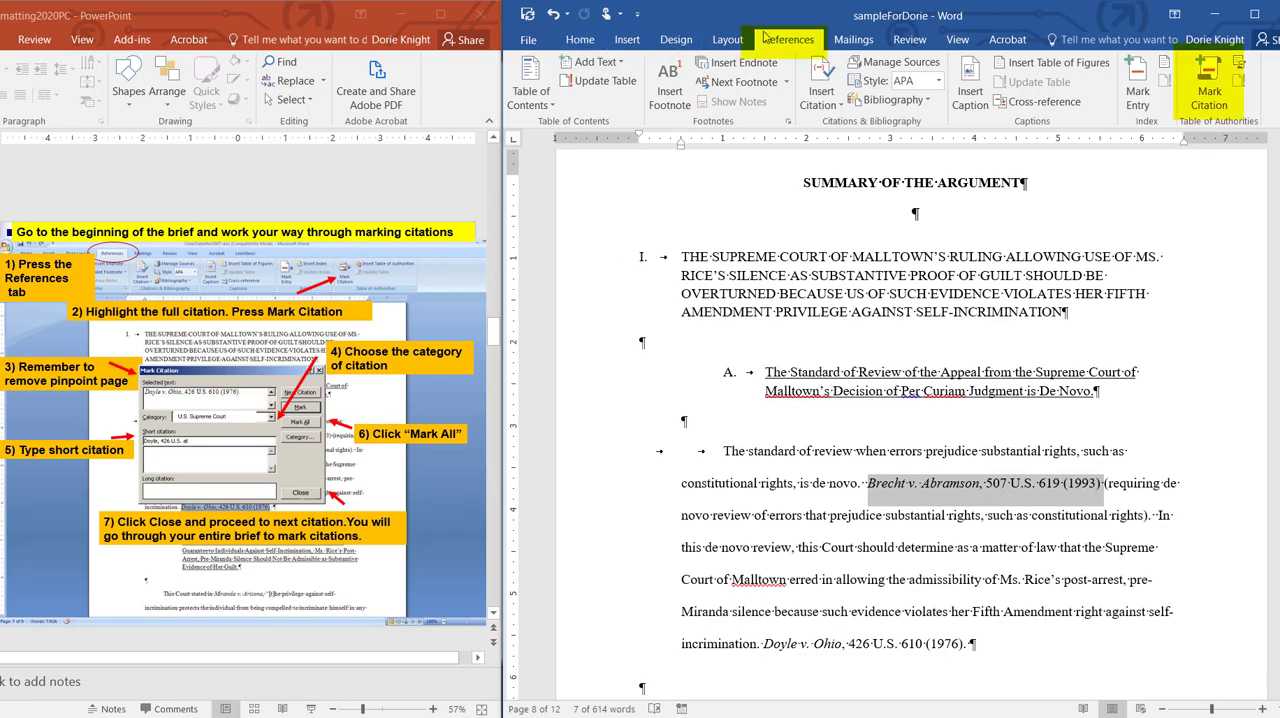
Step: Start marking the highlighted Brecht v. Abramson citation, assign it to U.S. Supreme Court, and remove page number 619 from the selected text
left_click(1205, 104)
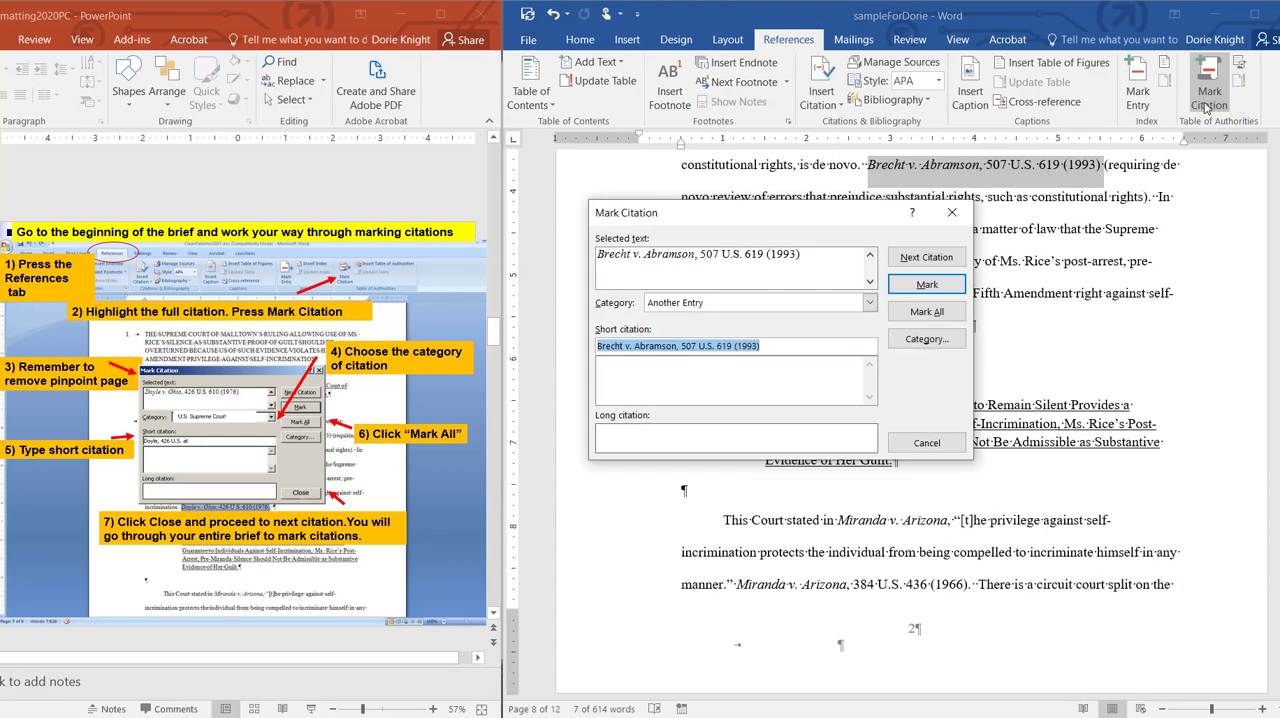
left_click(871, 305)
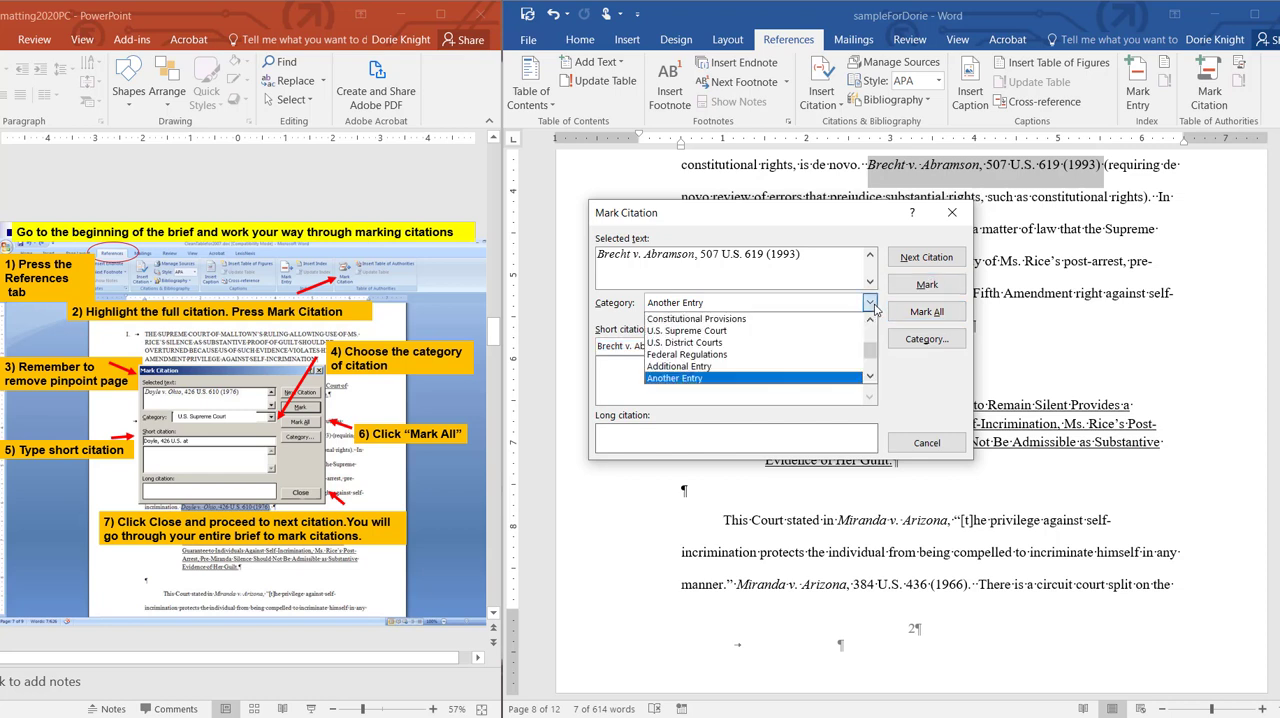
left_click(716, 330)
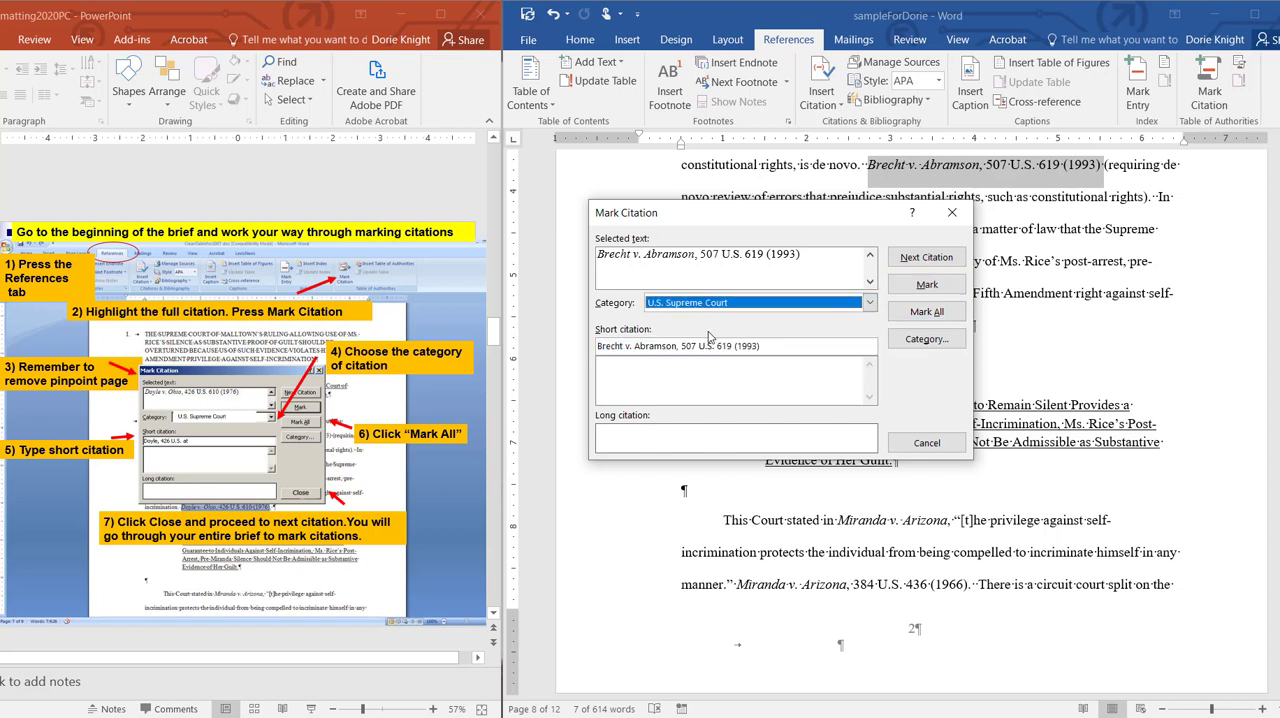
double_click(754, 256)
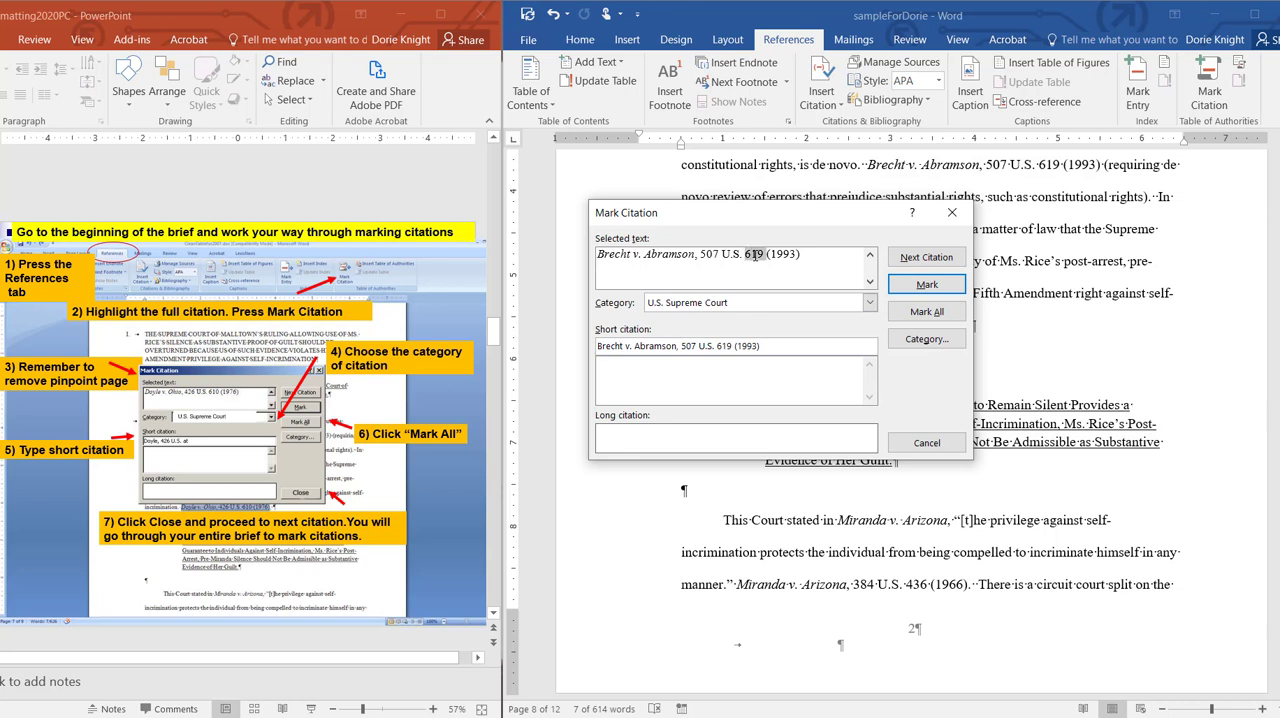
key("Delete")
Step: Shorten the short citation to "Brecht, 507 U.S. at" and mark all occurrences of the Brecht citation
left_click_drag(763, 348, 716, 346)
key("BackSpace")
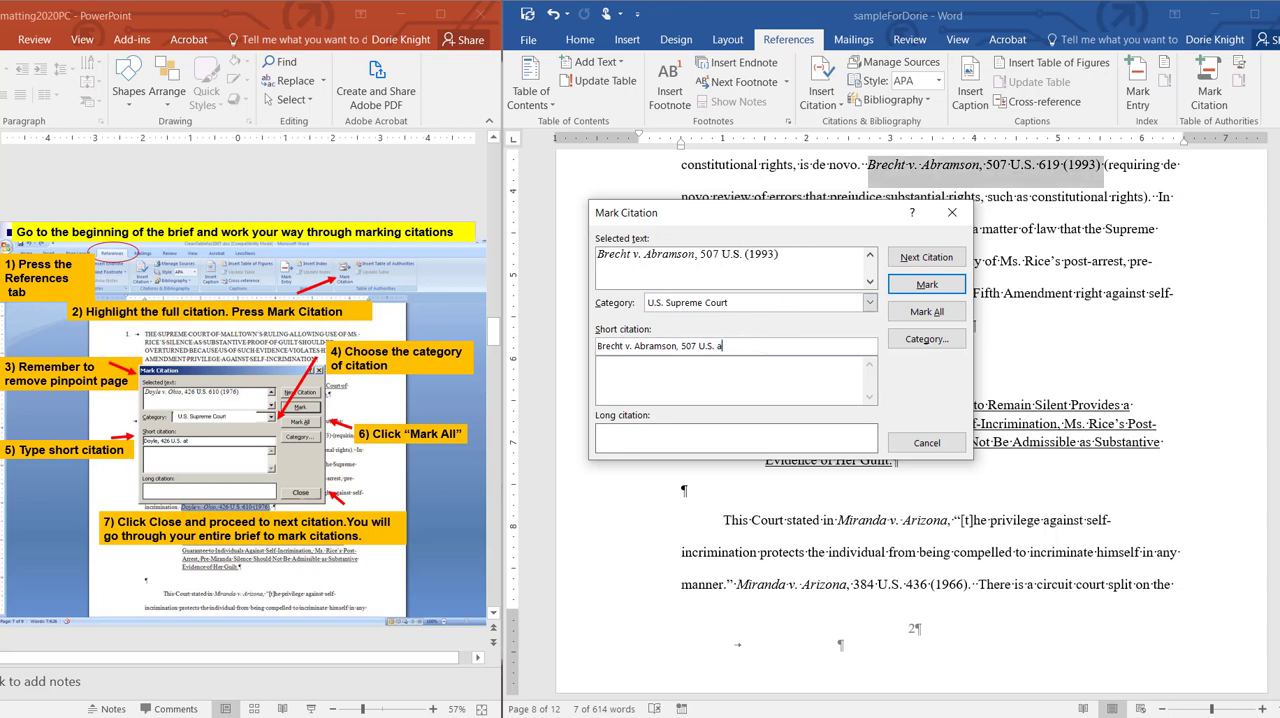
type("at")
left_click_drag(625, 346, 678, 344)
key("BackSpace")
key("Delete")
key("Delete")
type(",")
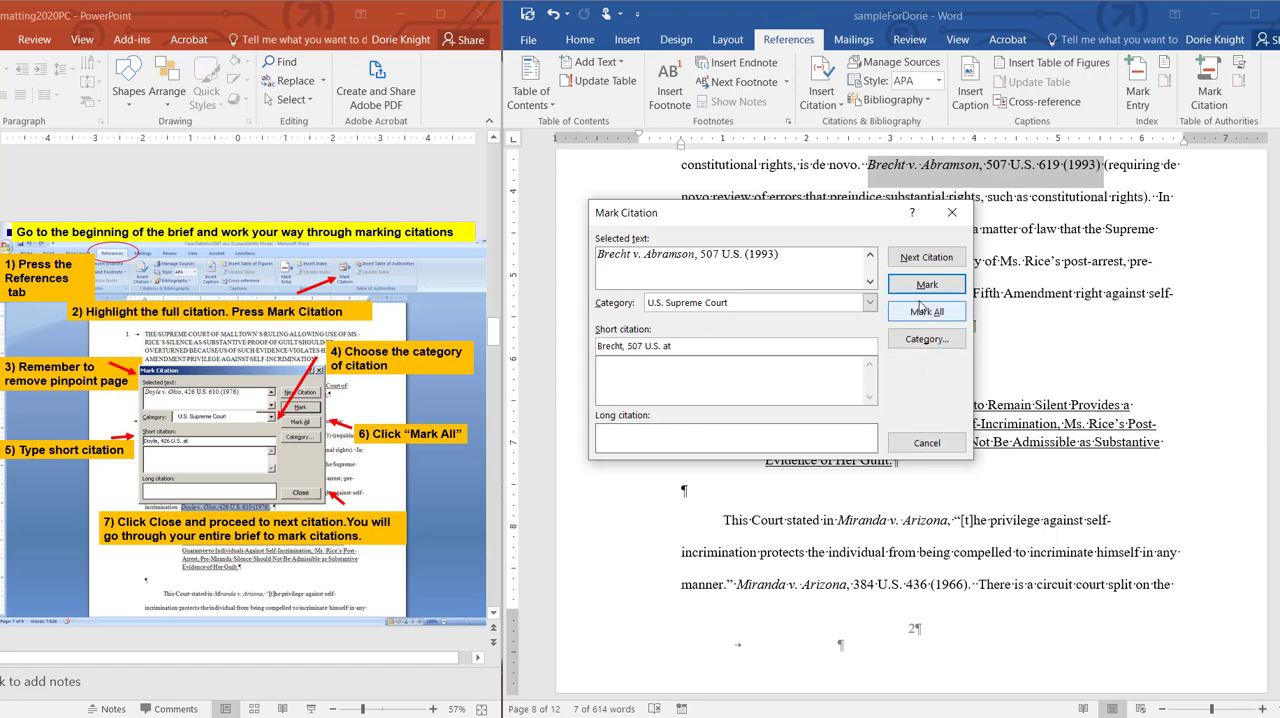
left_click(926, 311)
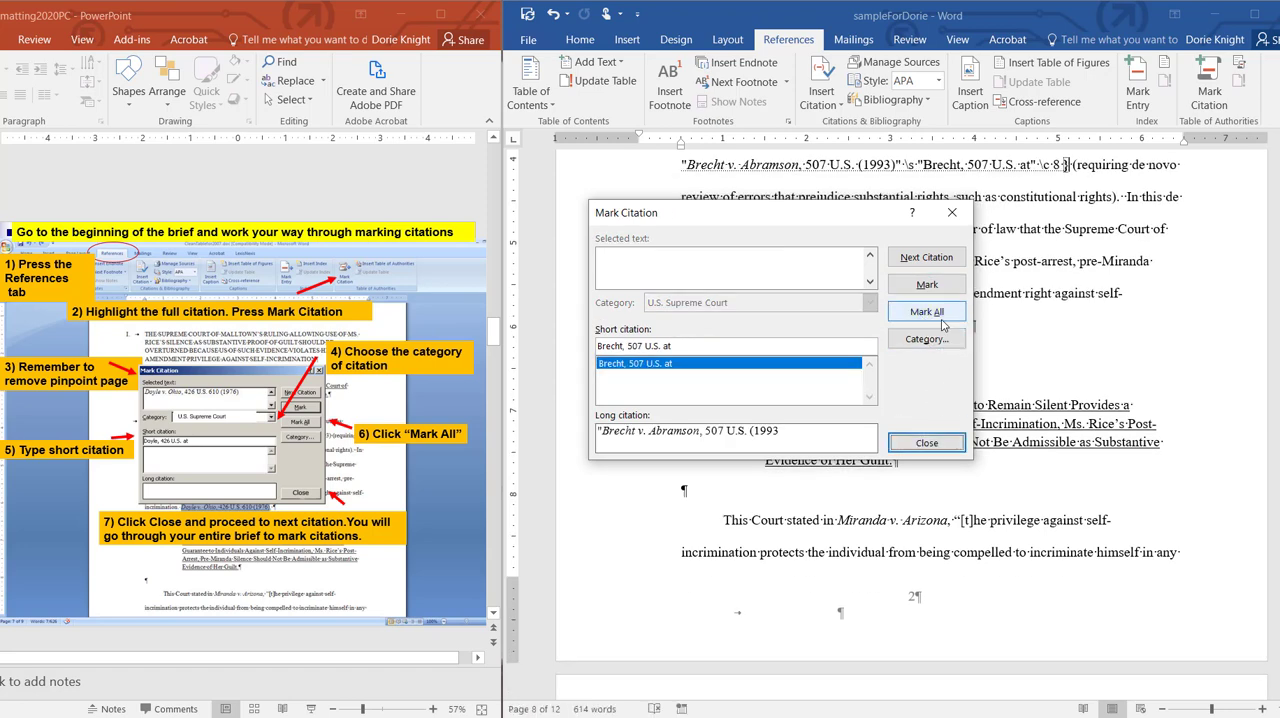
left_click(927, 443)
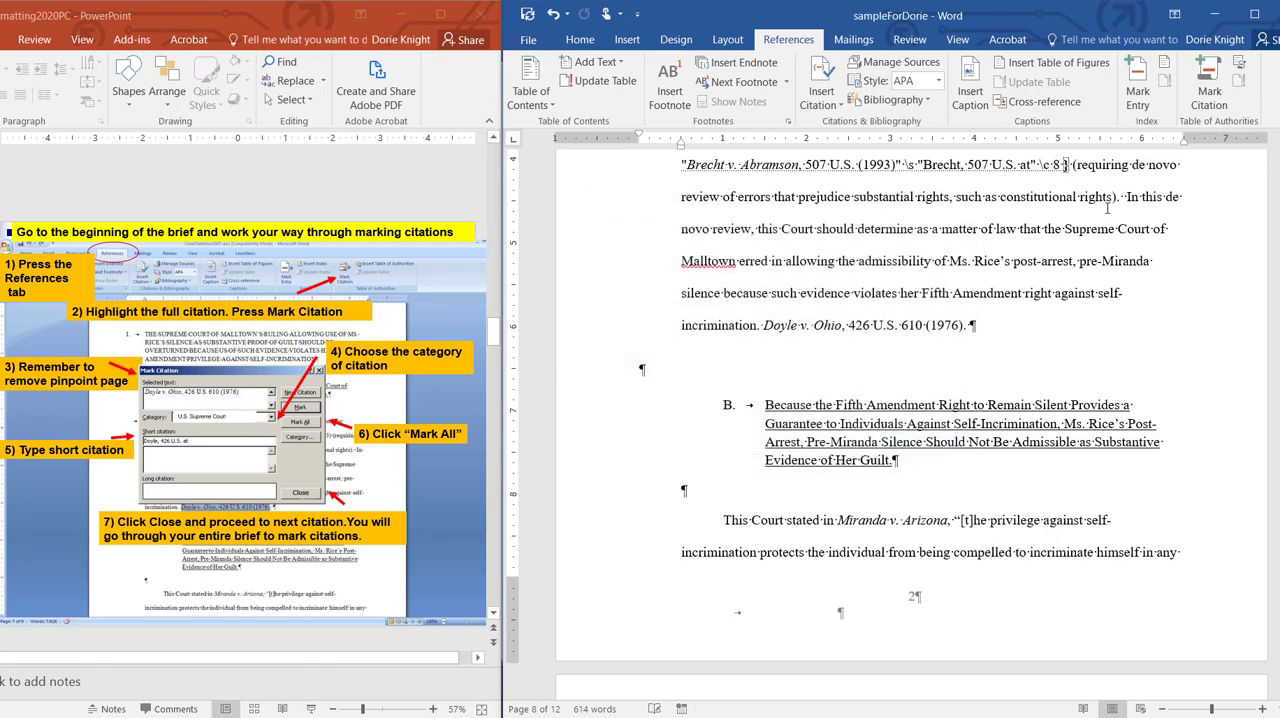
scroll(1101, 231, "up", 1)
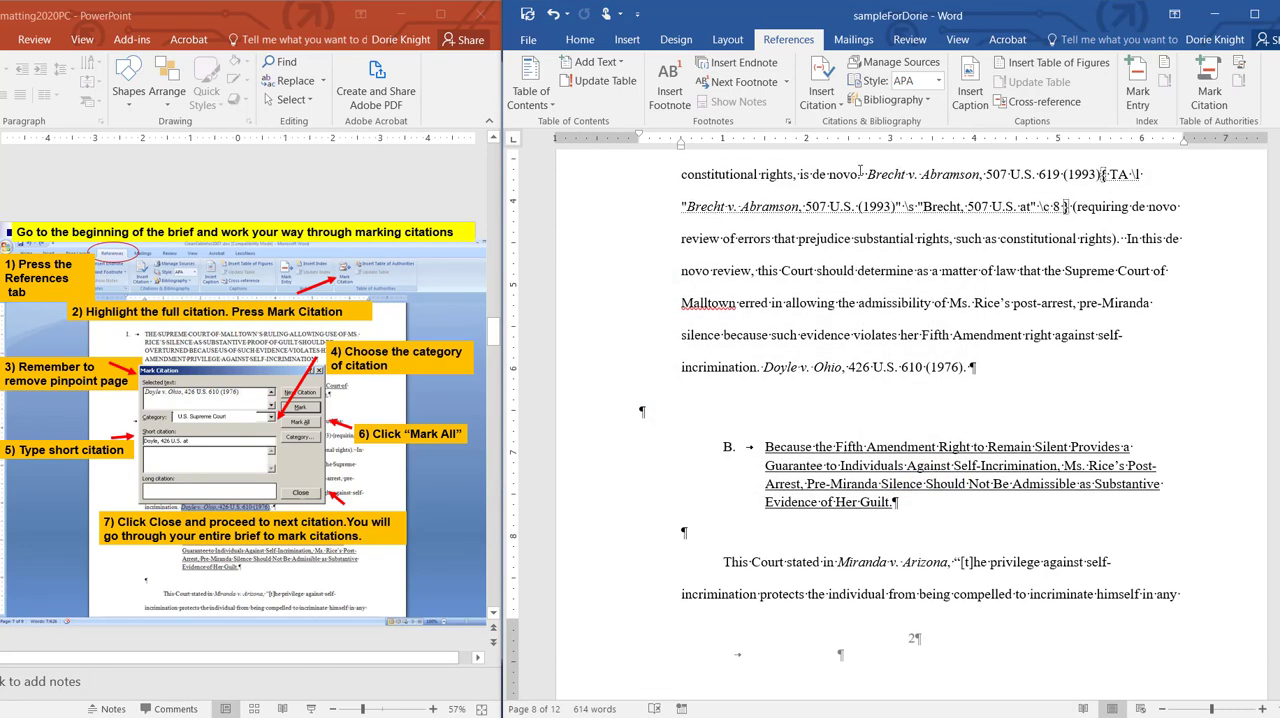
left_click_drag(866, 175, 1073, 210)
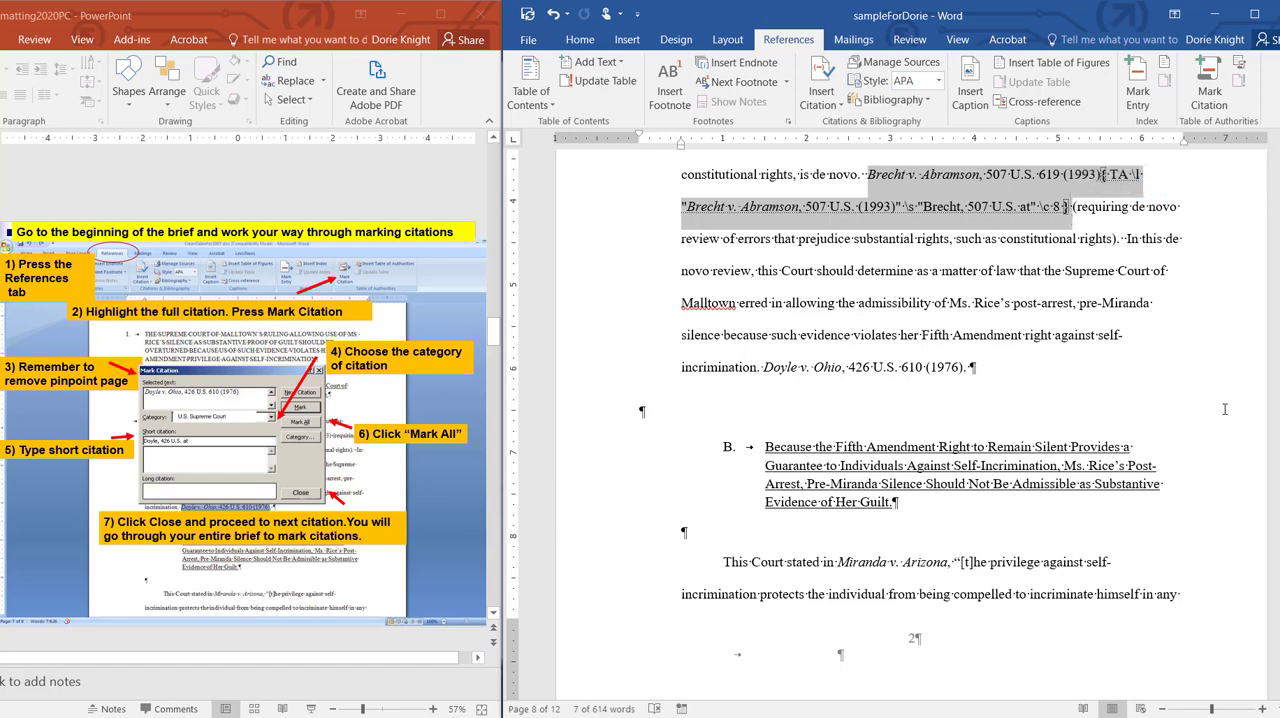
Step: Start marking the full citation Doyle v. Ohio, 426 U.S. 610 (1976), and remove page number 610 from its selected text
left_click(762, 367)
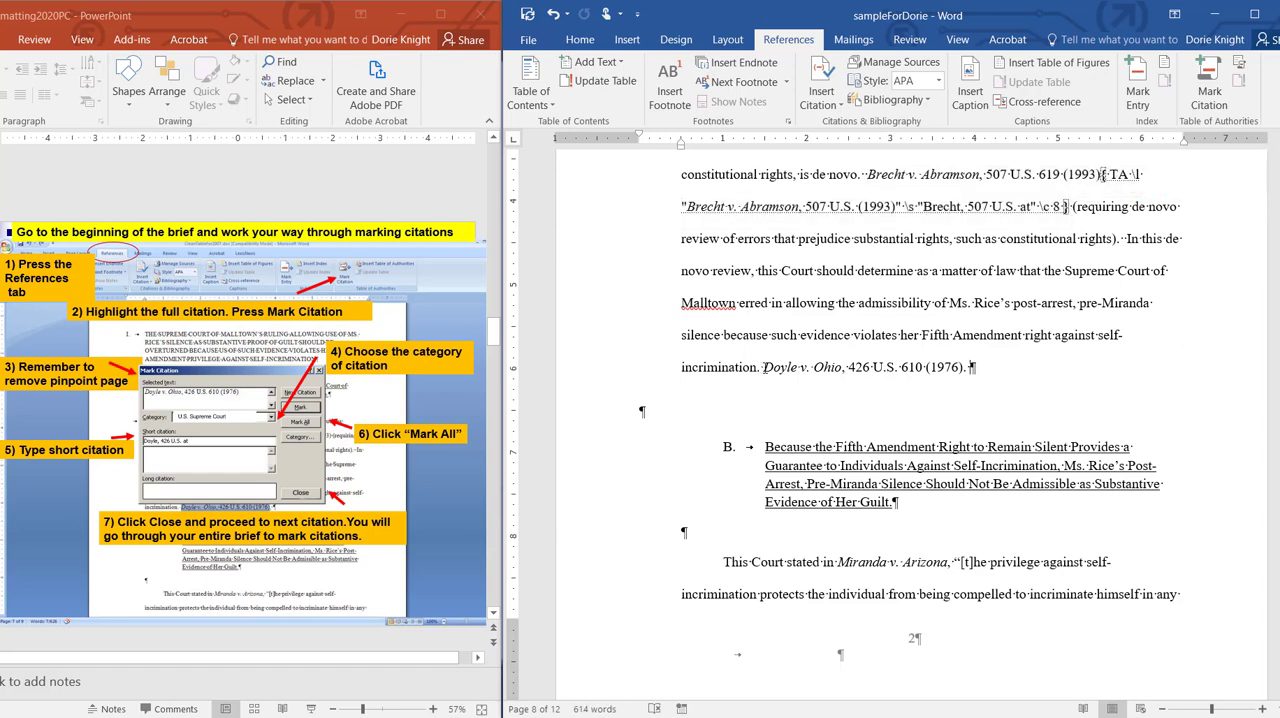
left_click_drag(765, 367, 967, 367)
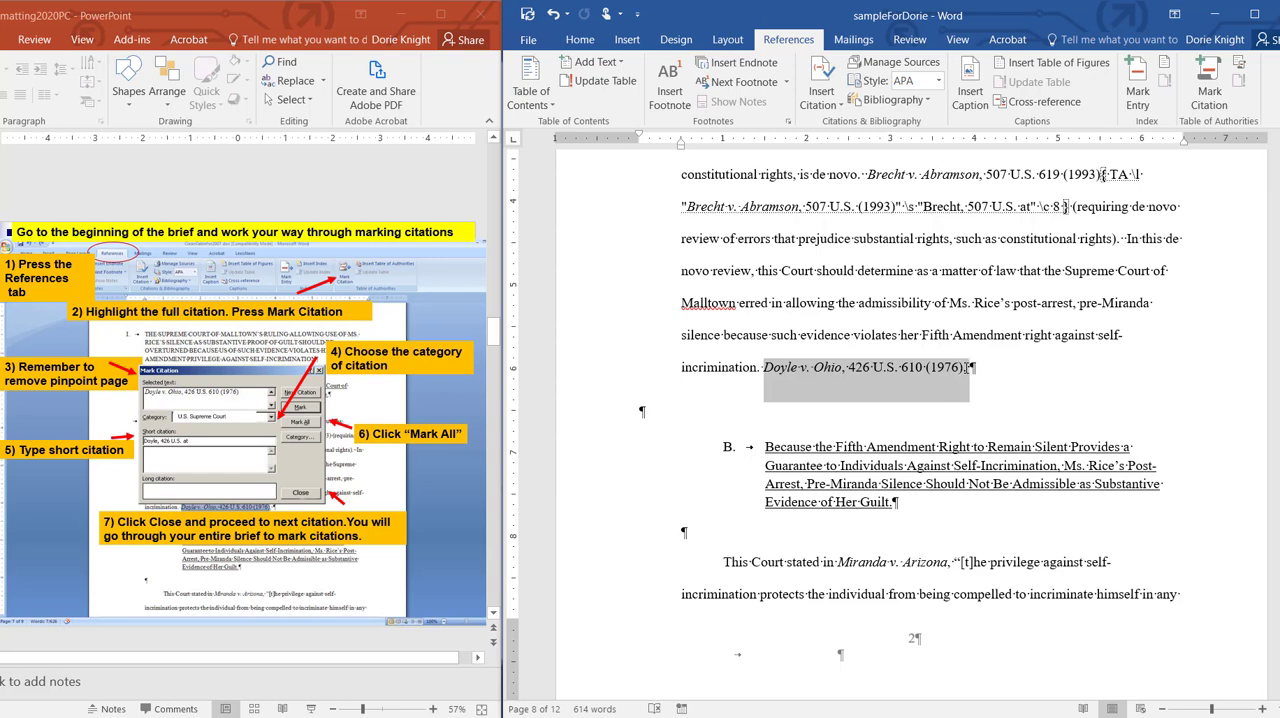
left_click(1209, 97)
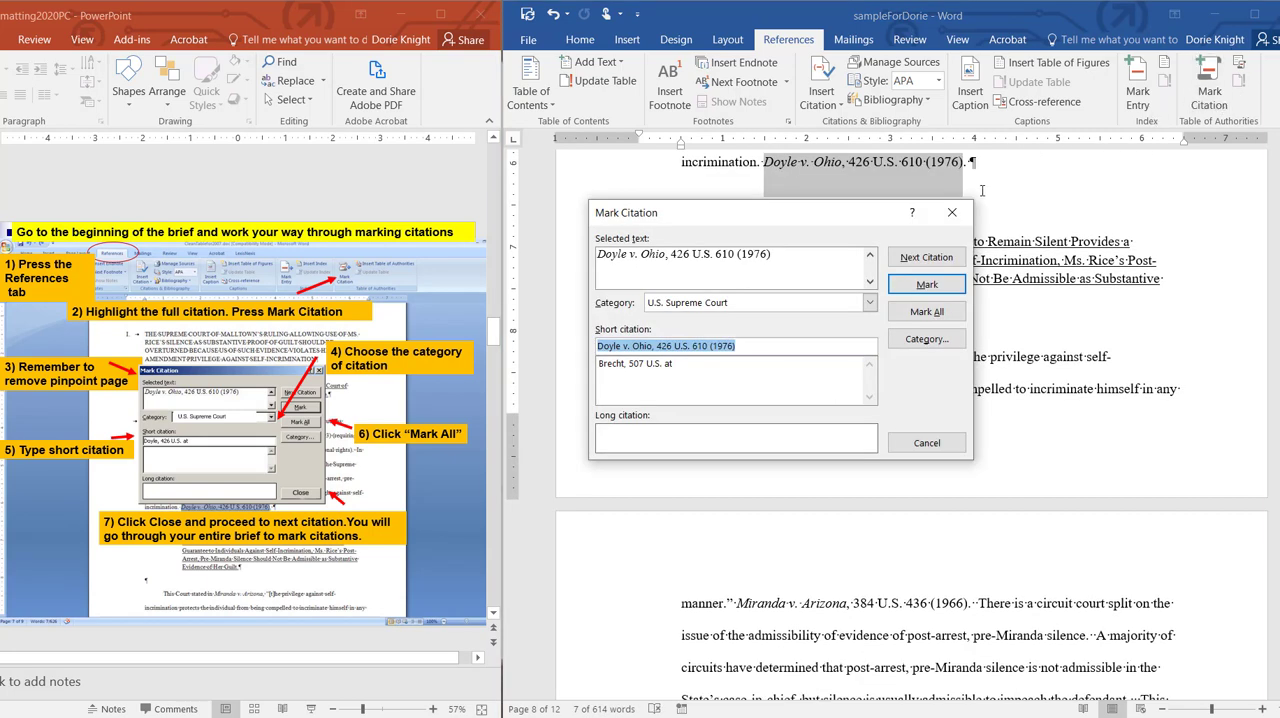
left_click(728, 254)
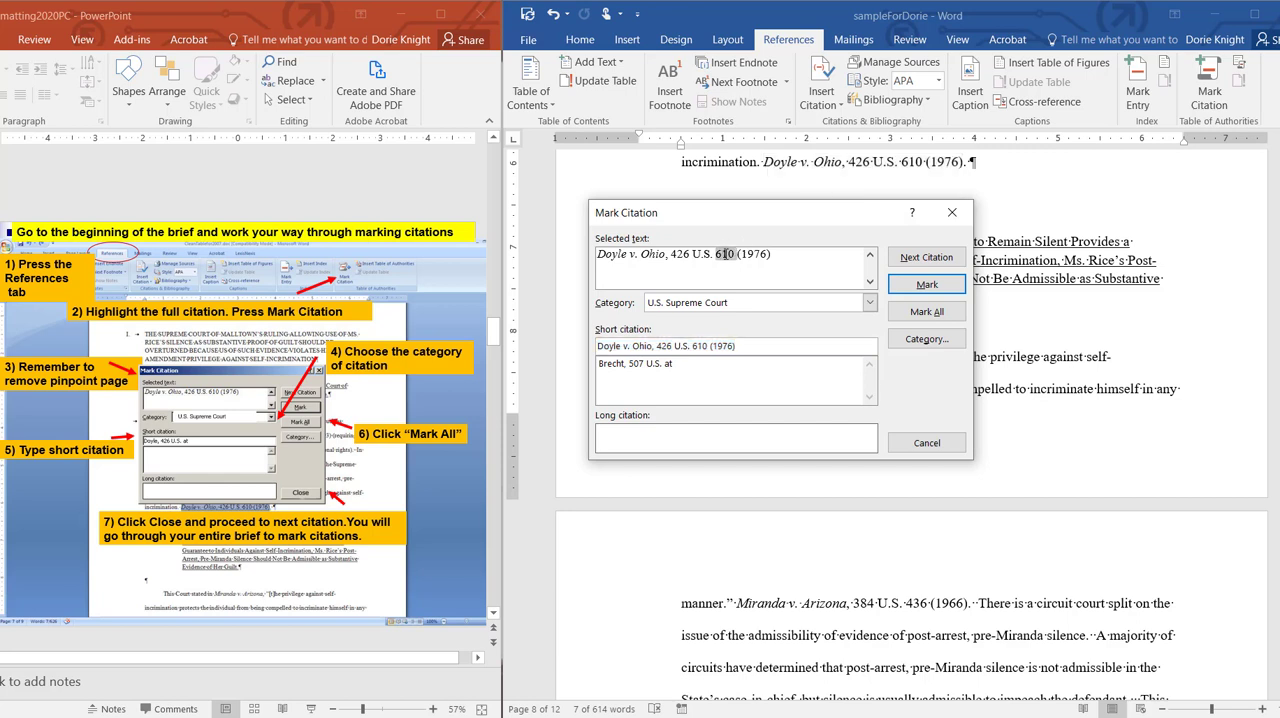
left_click_drag(724, 254, 736, 254)
key("Delete")
Step: Shorten the short citation to "Doyle, 426 U.S." and mark all occurrences of the Doyle citation
left_click_drag(624, 345, 722, 342)
key("Delete")
key("Delete")
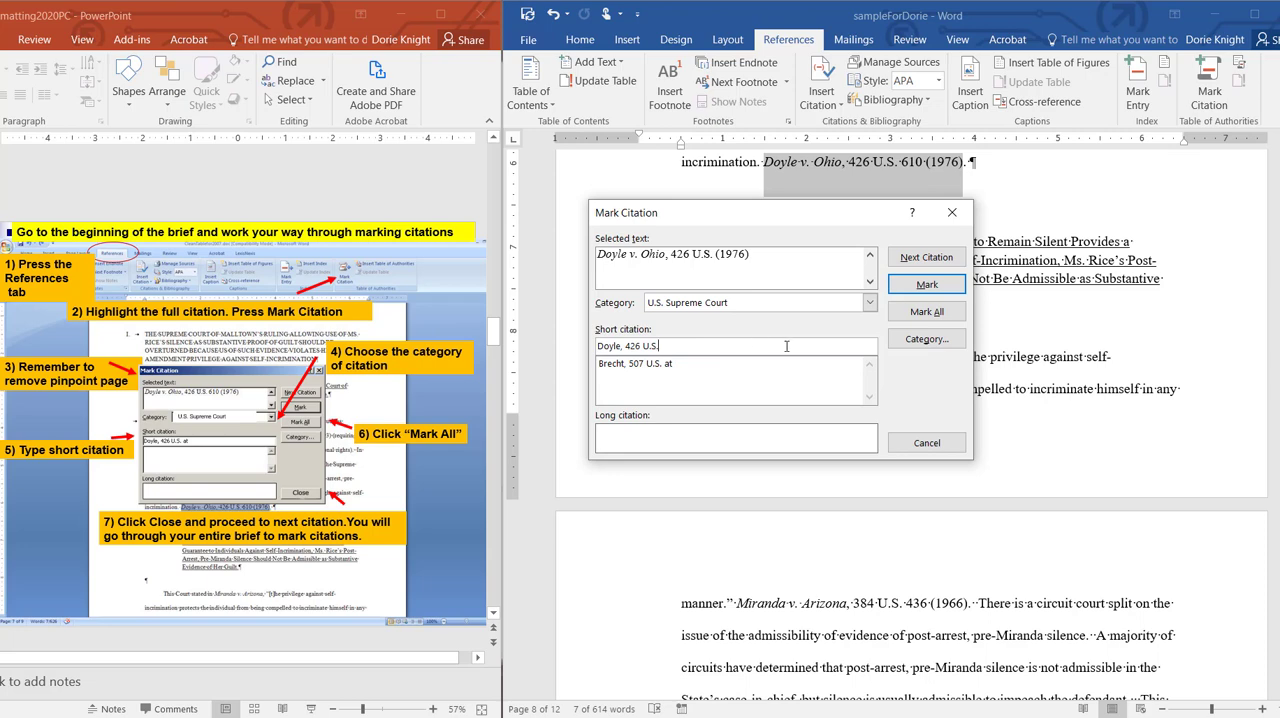
left_click(927, 312)
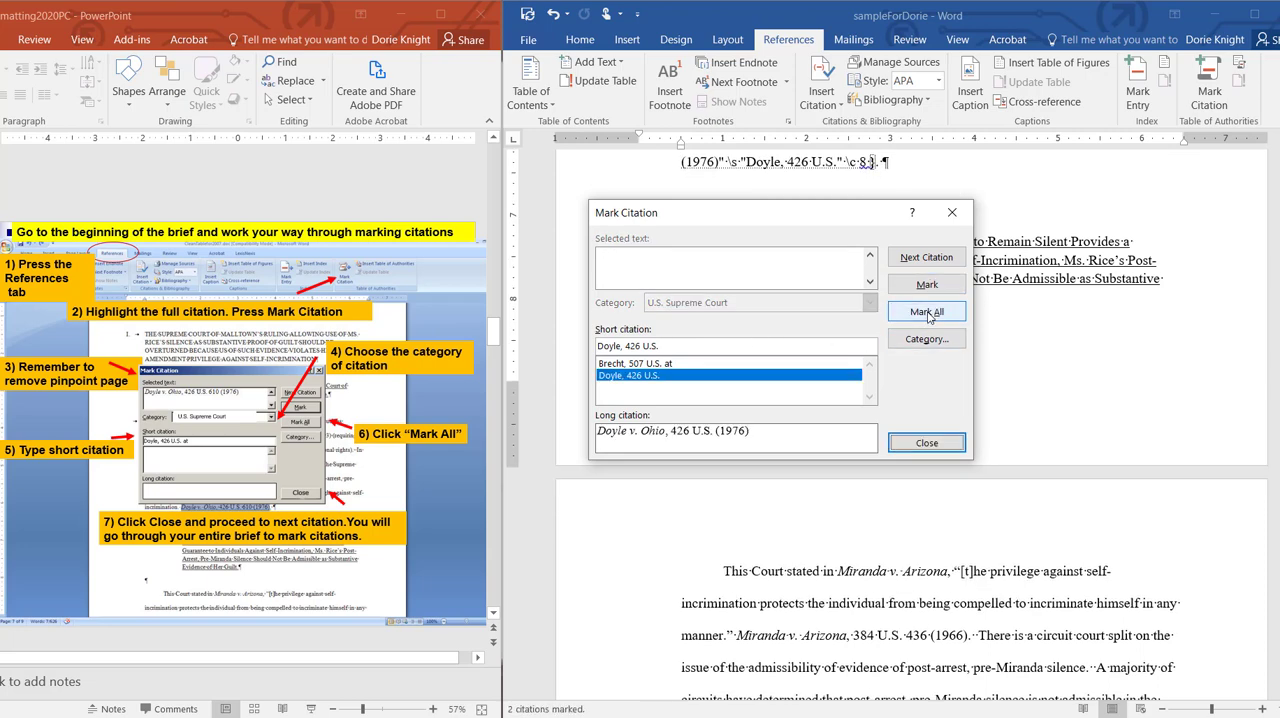
left_click(927, 443)
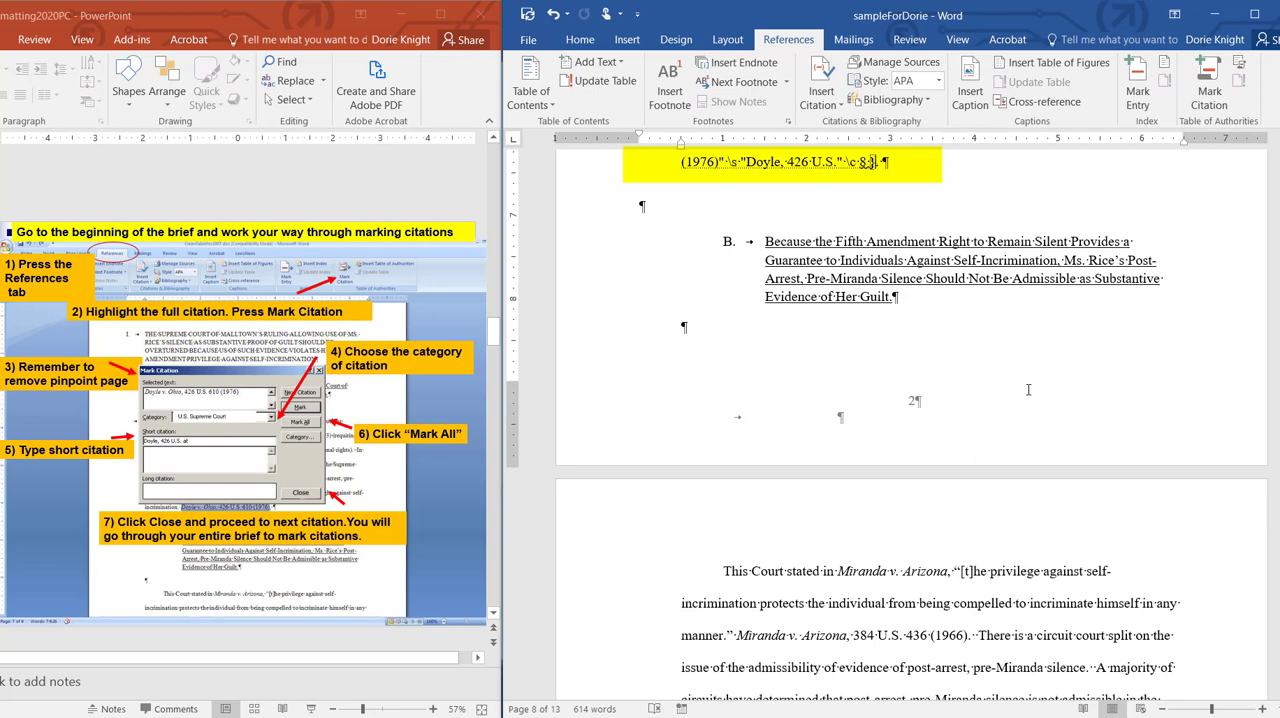
Step: Examine the citation field code inserted after Doyle v. Ohio and the text that follows it in the brief
scroll(1028, 389, "down", 1)
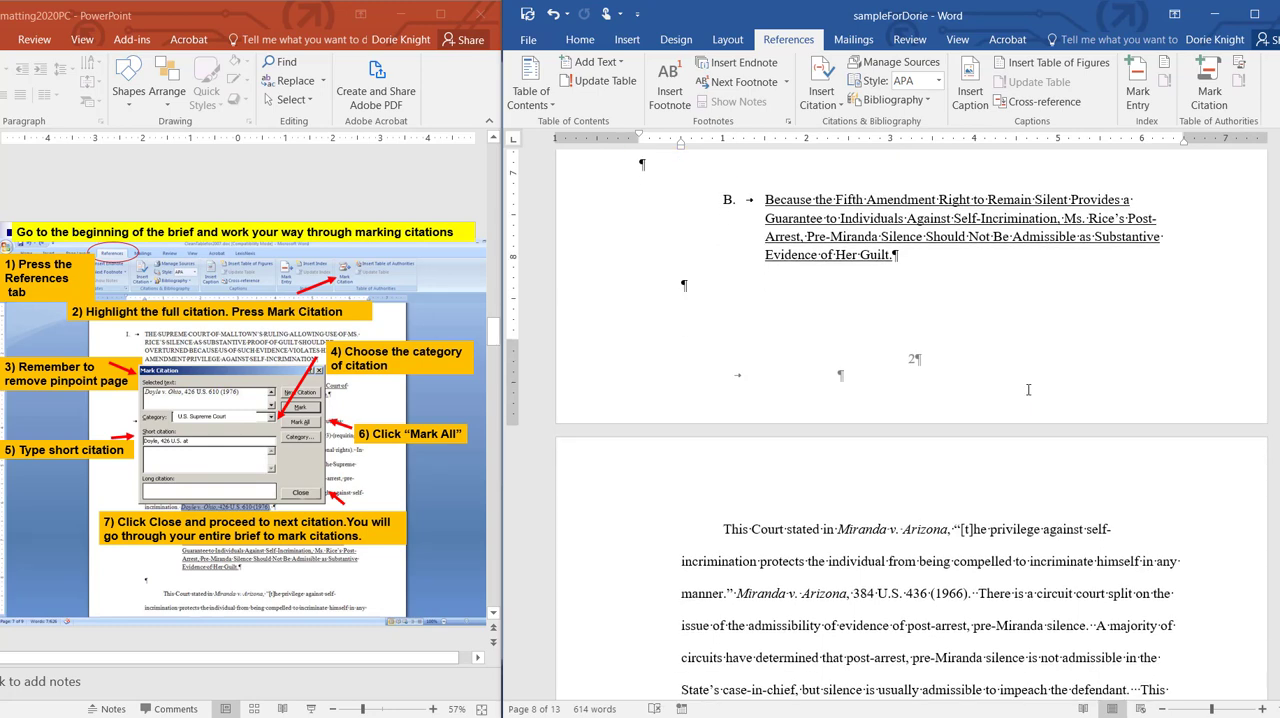
scroll(1028, 395, "up", 5)
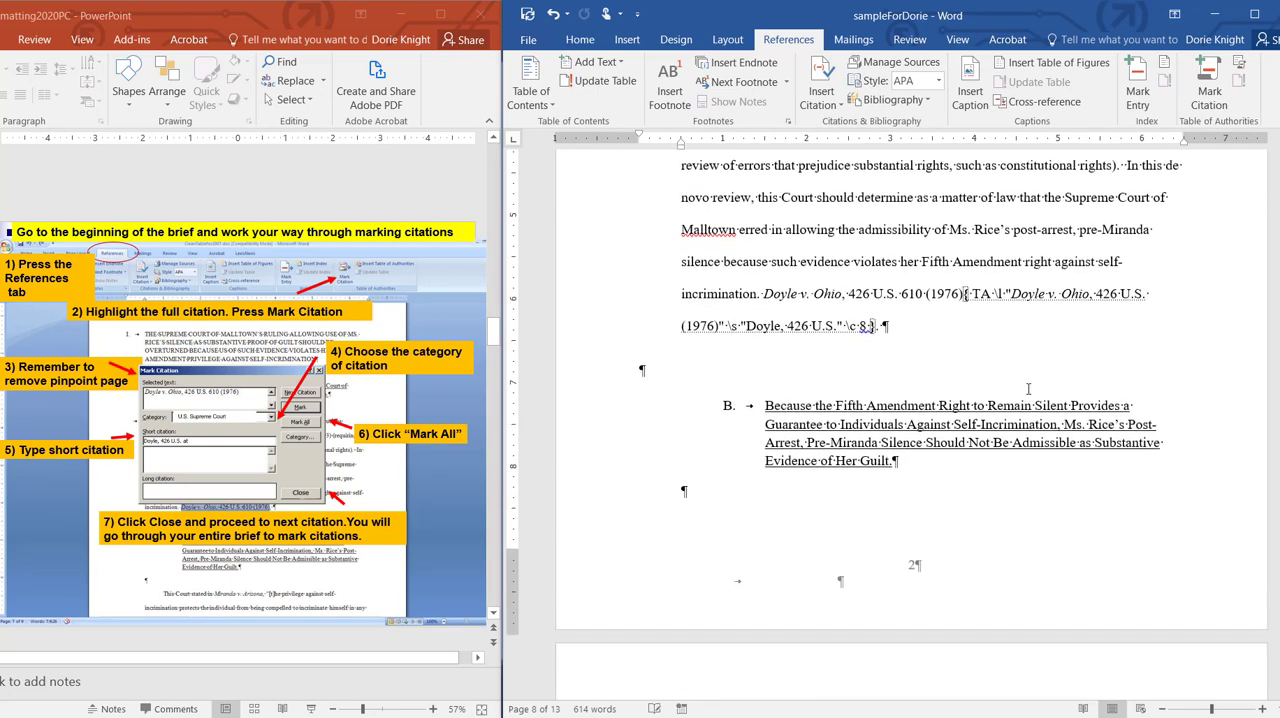
left_click_drag(766, 297, 869, 328)
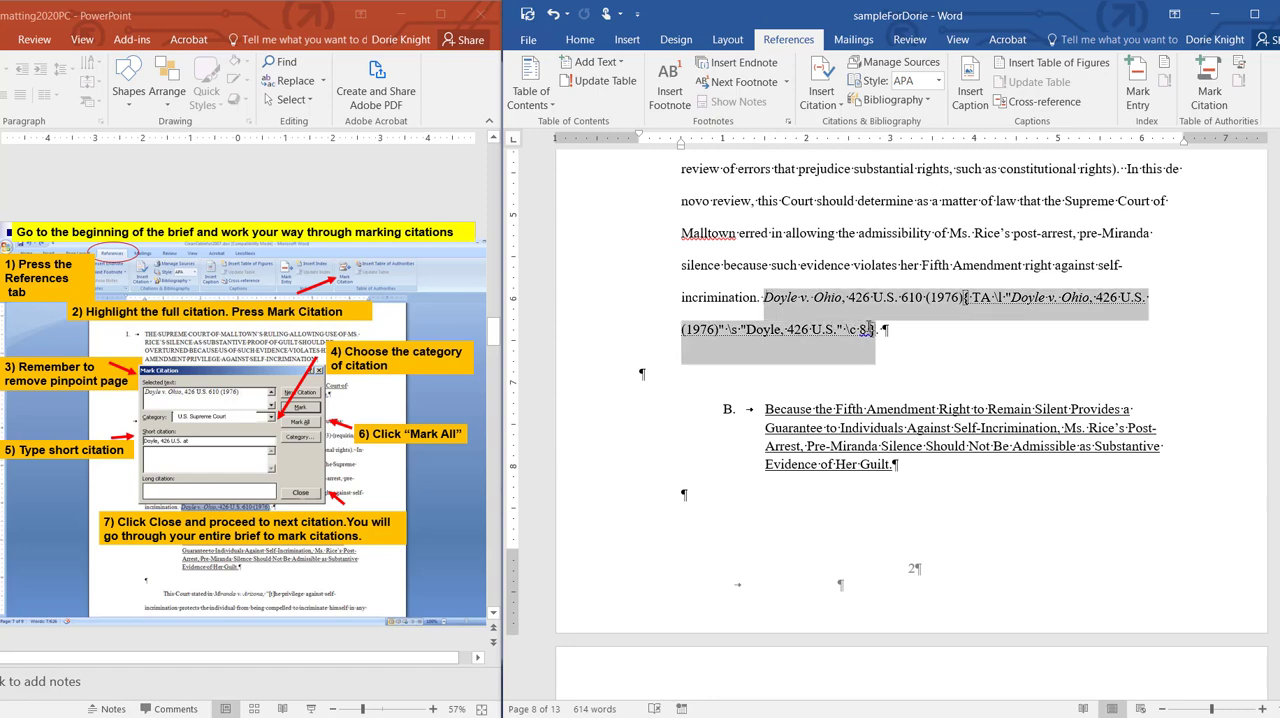
left_click(876, 333)
scroll(915, 386, "down", 5)
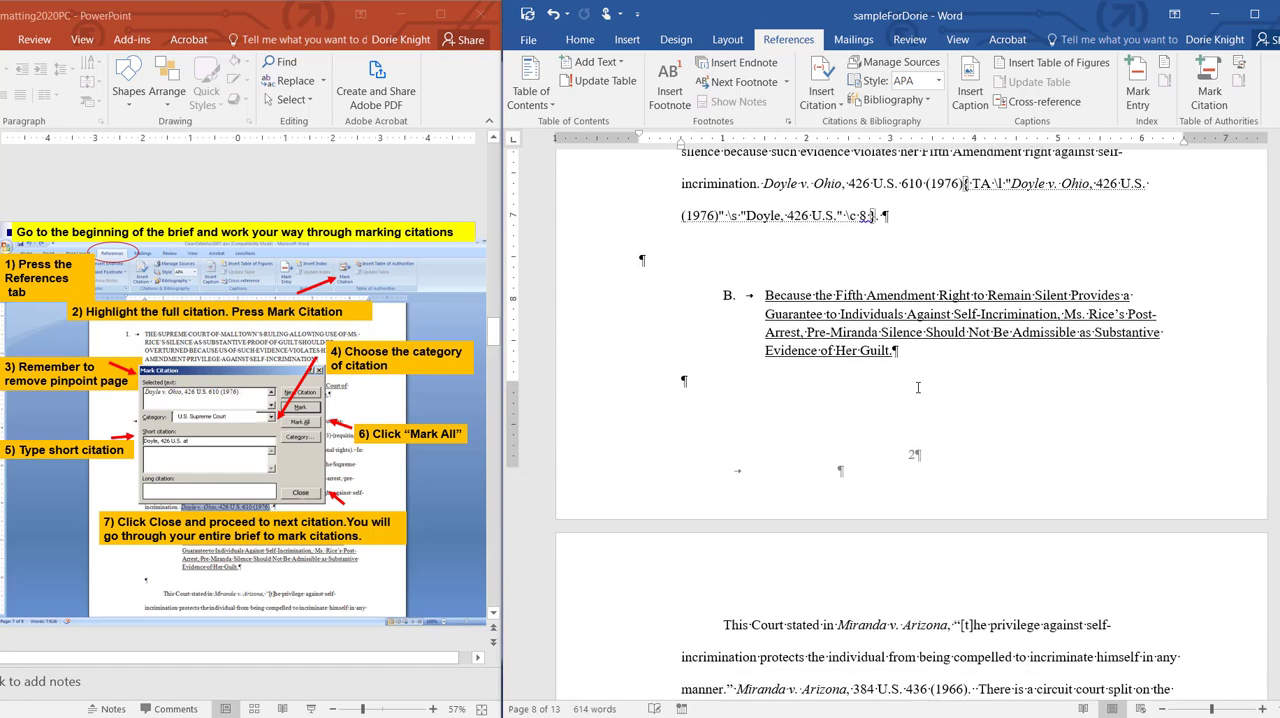
scroll(915, 387, "down", 10)
left_click_drag(960, 505, 804, 542)
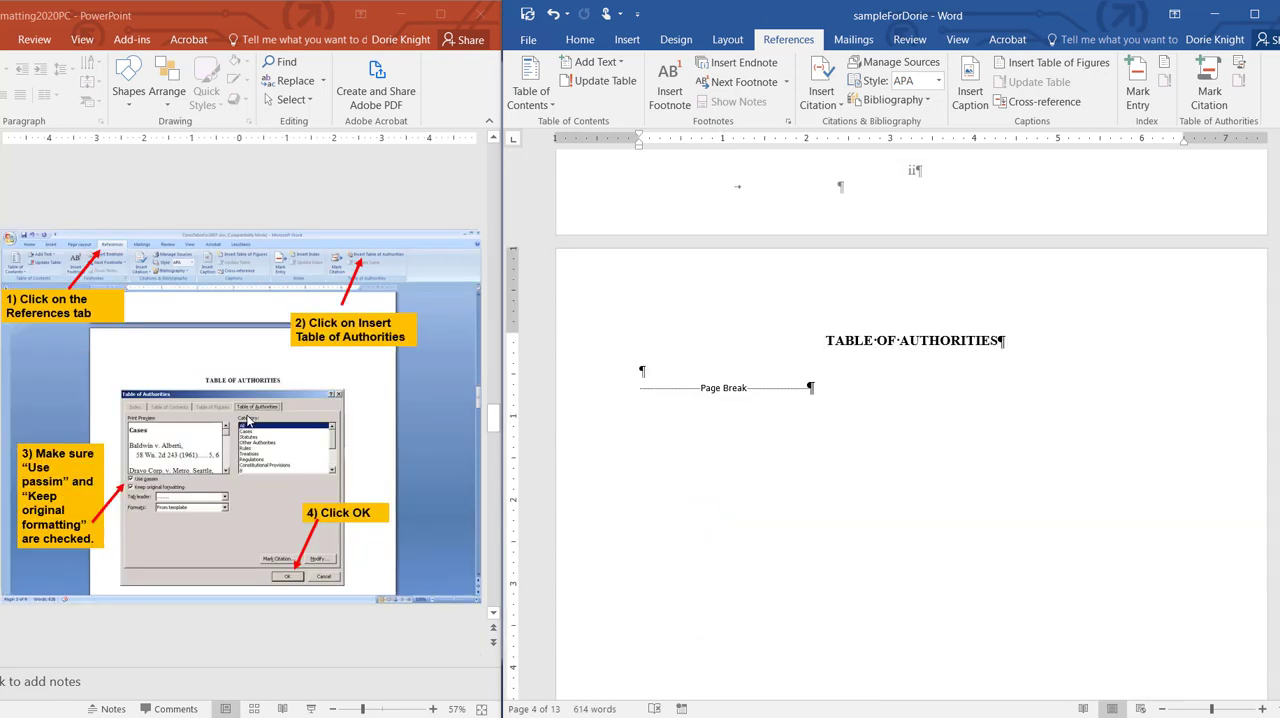
Step: Insert a table of authorities for all categories under its heading, using passim, original formatting, dotted leaders and the template format
left_click(1257, 14)
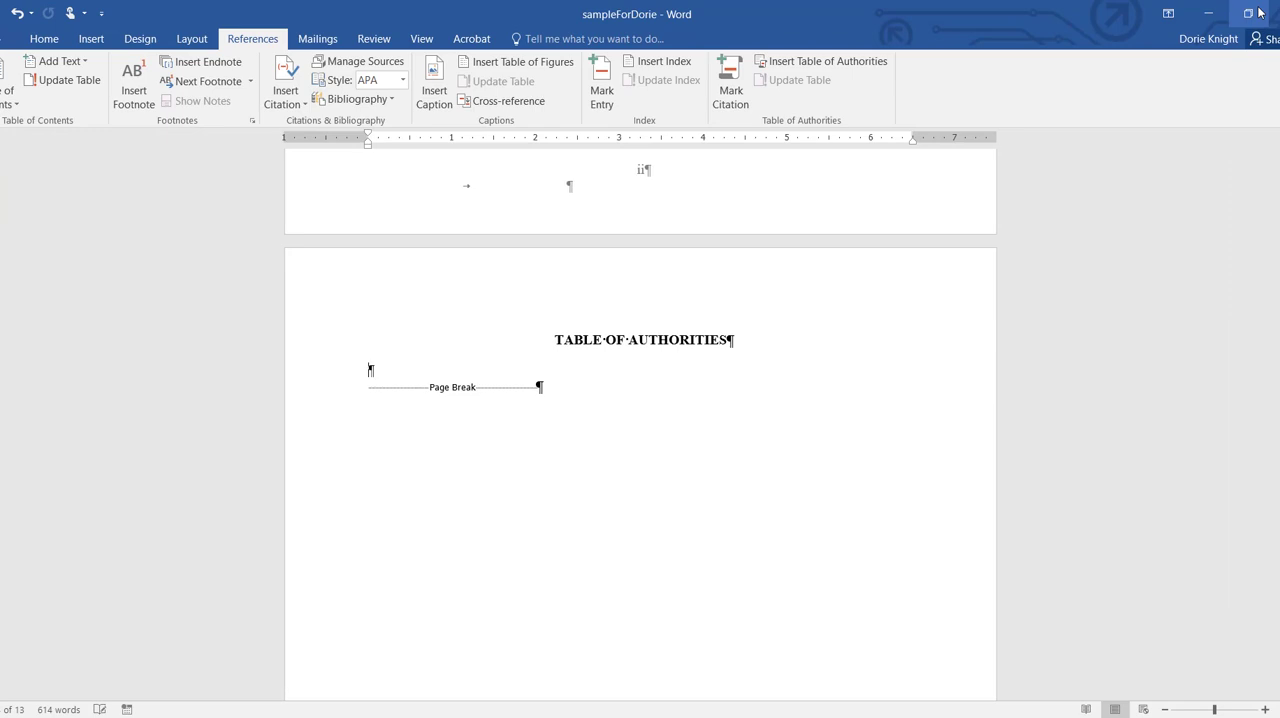
left_click(815, 63)
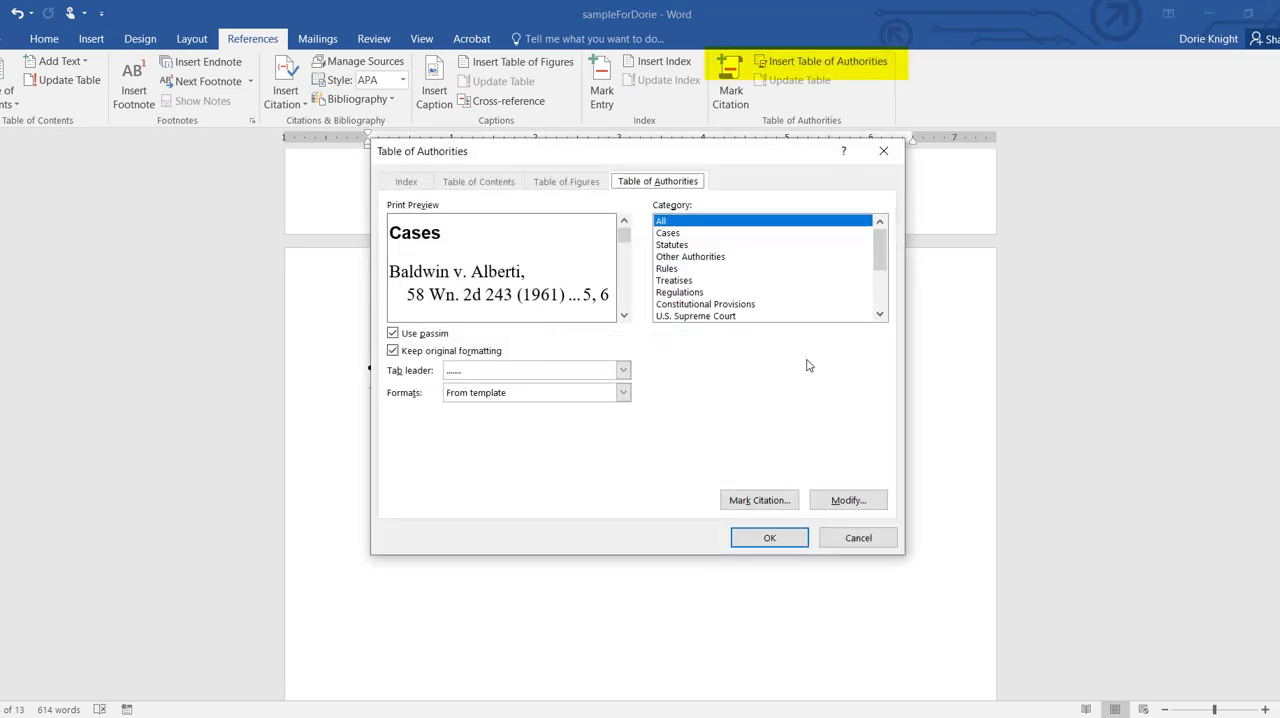
left_click(769, 540)
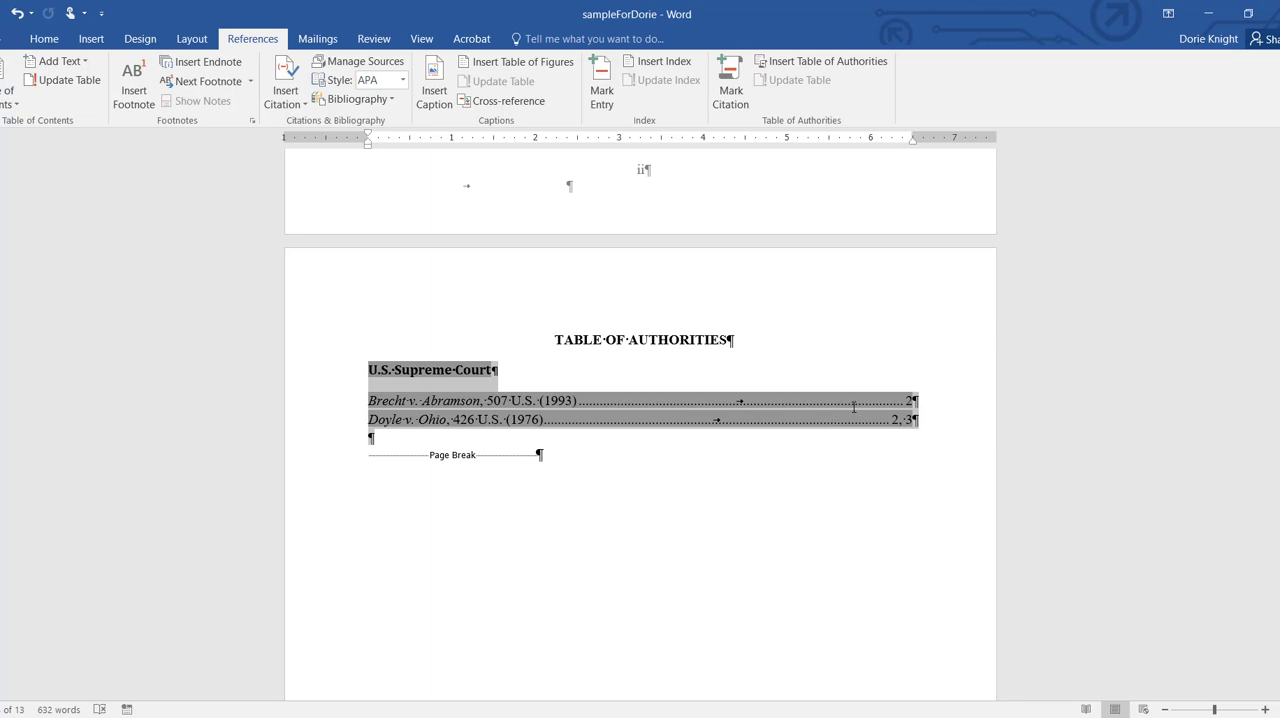
Step: Paste two copies of the U.S. Supreme Court section below the original and retitle them Other Court and Another Court
left_click(390, 440)
type("U.S. Supreme Court Brecht v. Abramson, 507 U.S. (1993)\t2 Doyle v. Ohio, 426 U.S. (1976)\t2, 3")
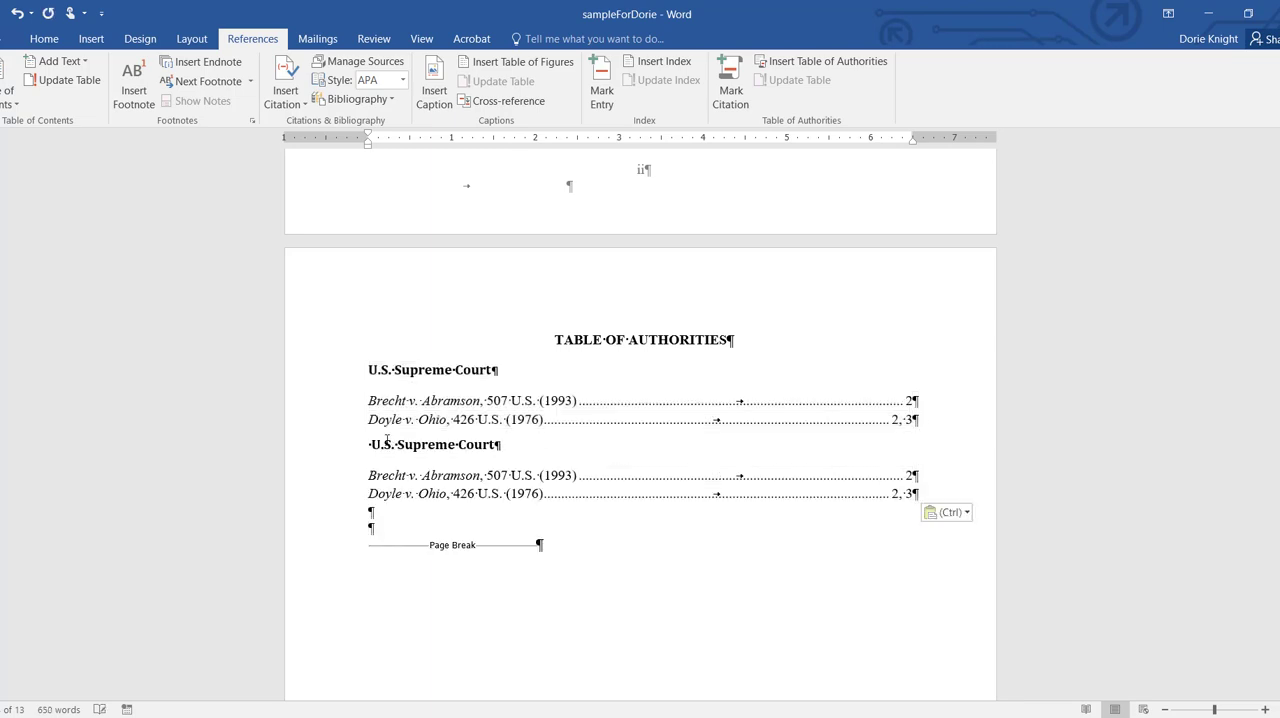
type("U.S. Supreme Court Brecht v. Abramson, 507 U.S. (1993)\t2 Doyle v. Ohio, 426 U.S. (1976)\t2, 3")
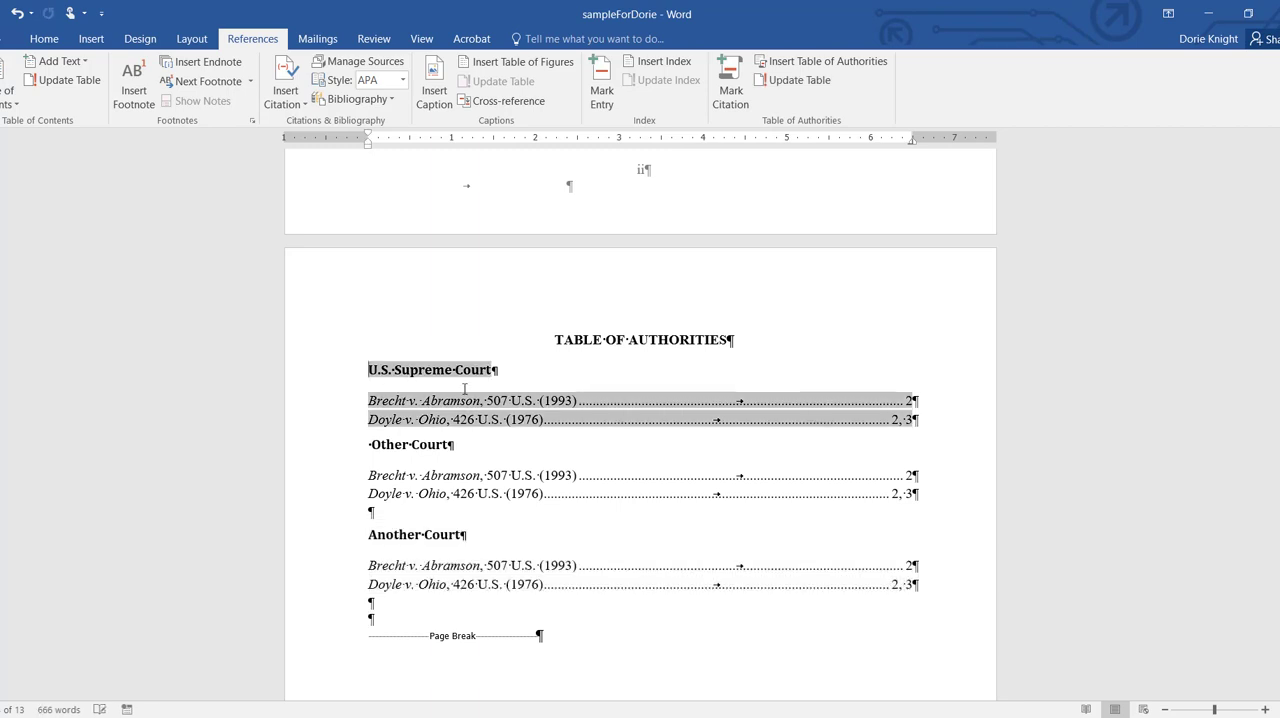
Step: Reorder the table of authorities sections as Another Court, Other Court and U.S. Supreme Court
key("Return")
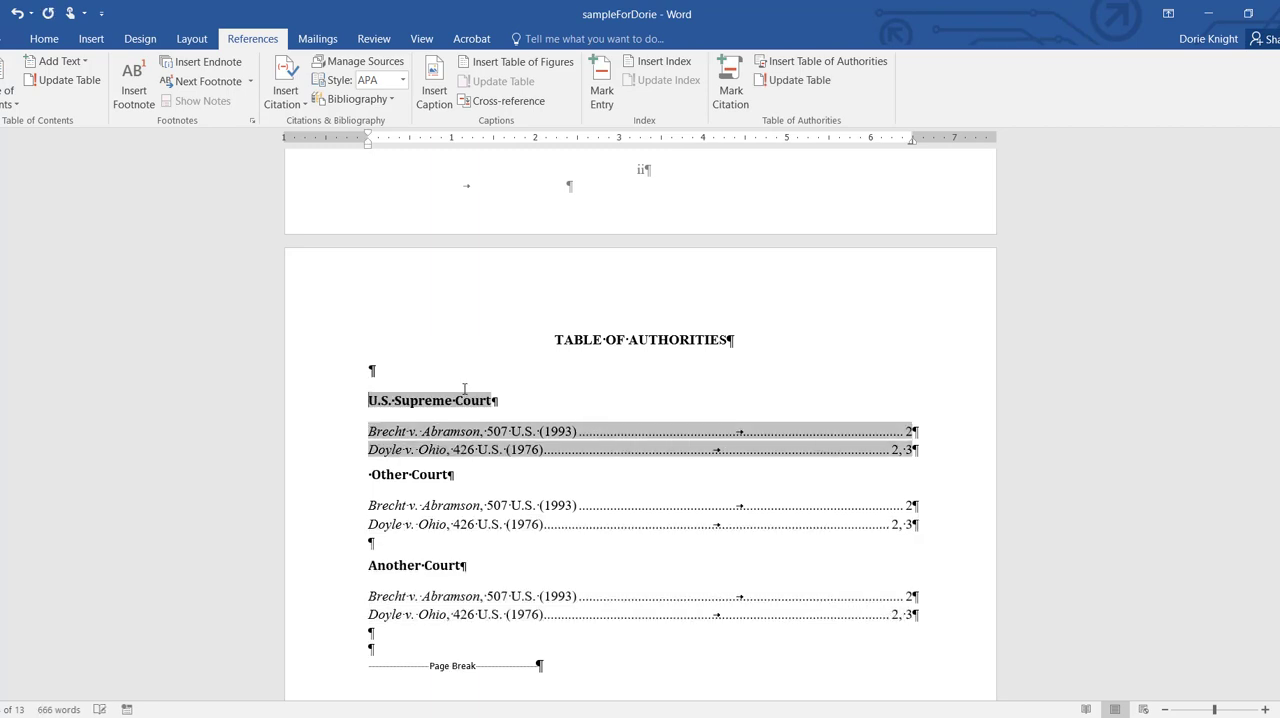
type("Another Court Brecht v. Abramson, 507 U.S. (1993)\t2 Doyle v. Ohio, 426 U.S. (1976)\t2, 3")
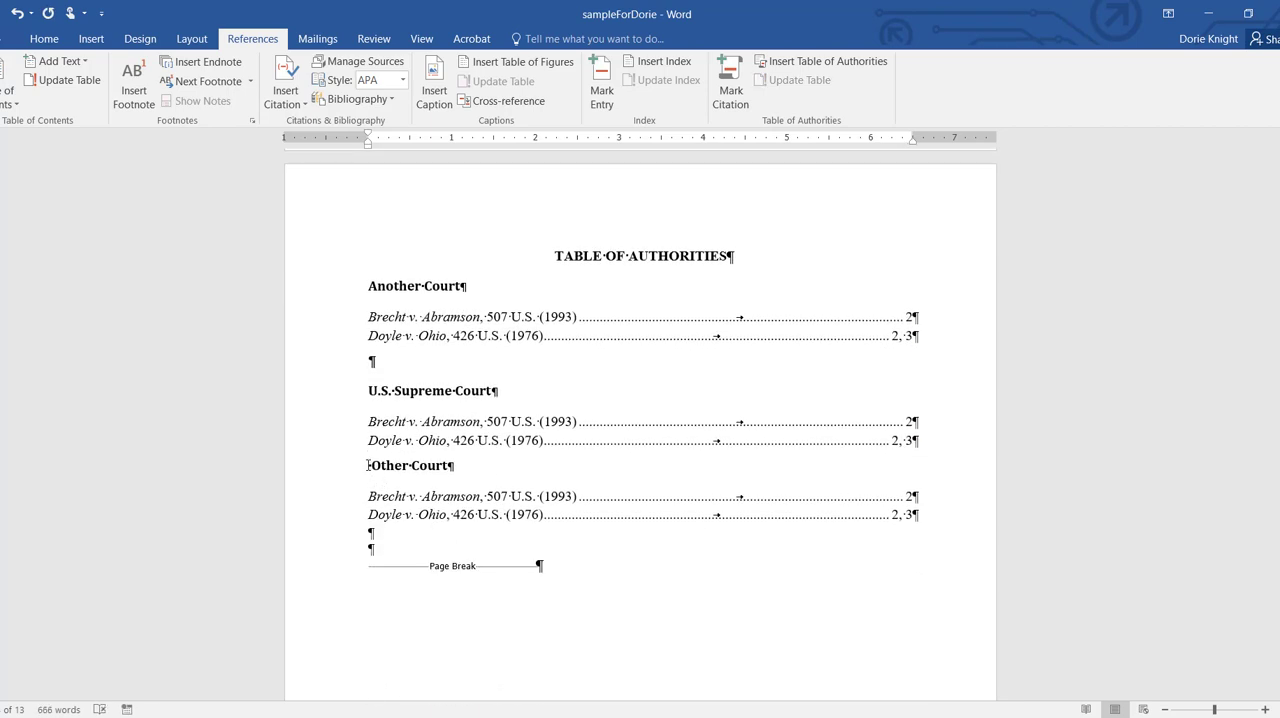
left_click_drag(368, 466, 650, 537)
key("ctrl+c")
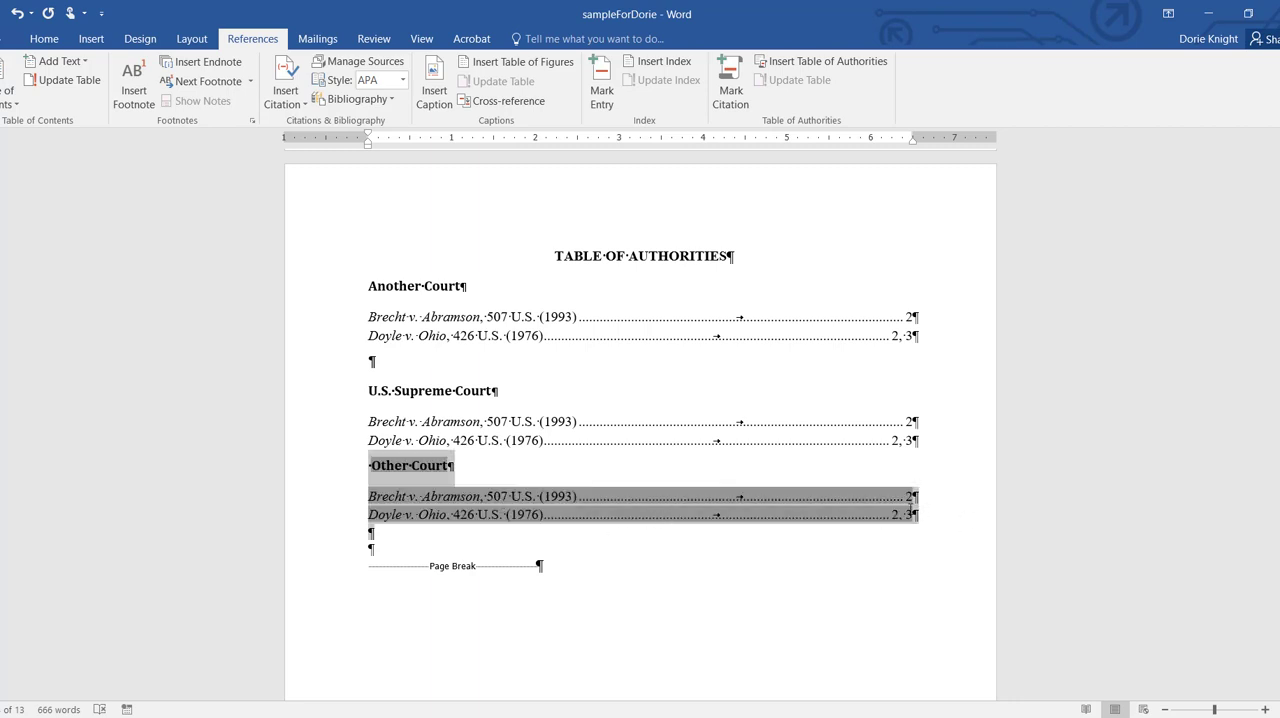
key("Delete")
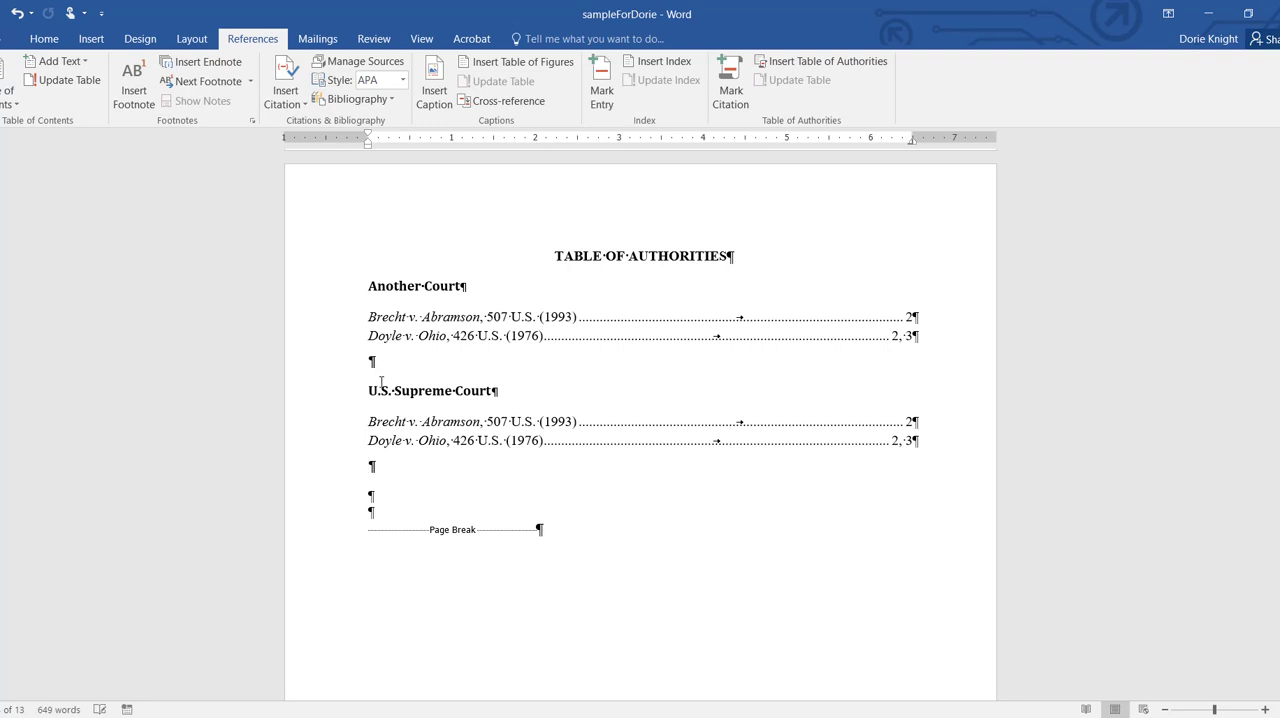
key("Delete")
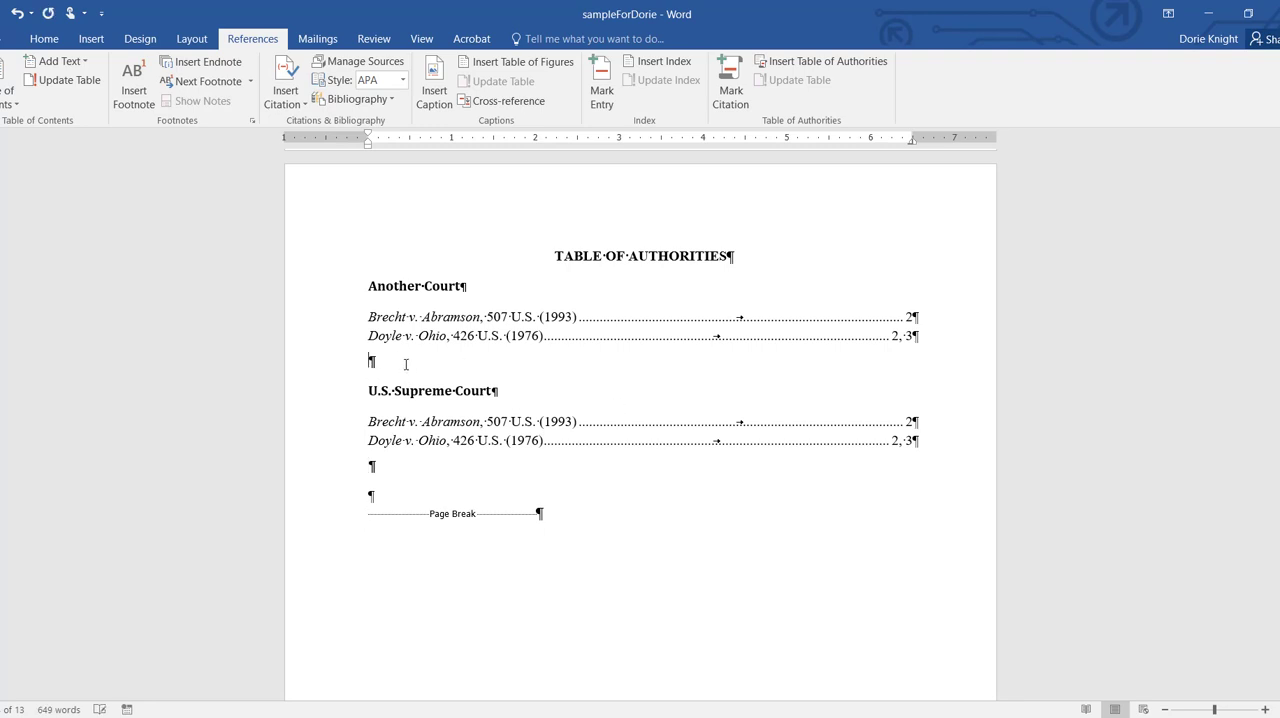
key("ctrl+v")
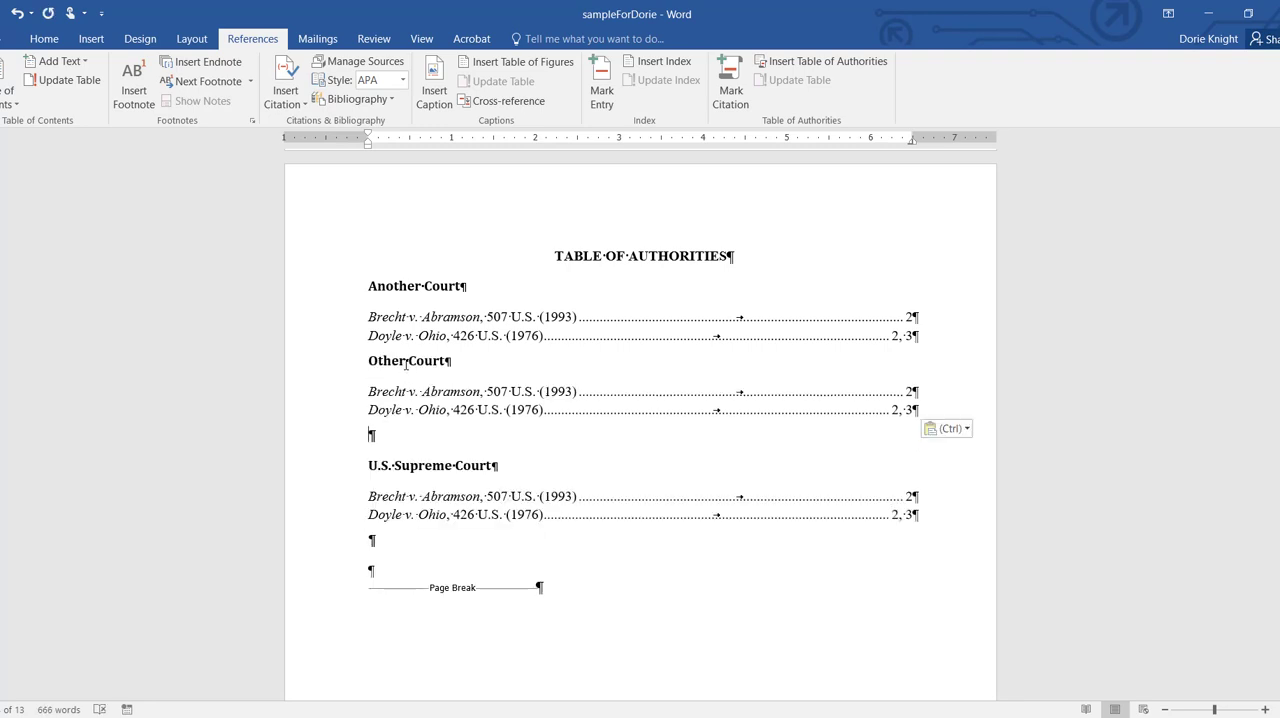
Step: Add a blank line between the Another Court entries and the Other Court heading
left_click_drag(364, 360, 545, 400)
left_click(538, 403)
left_click(374, 364)
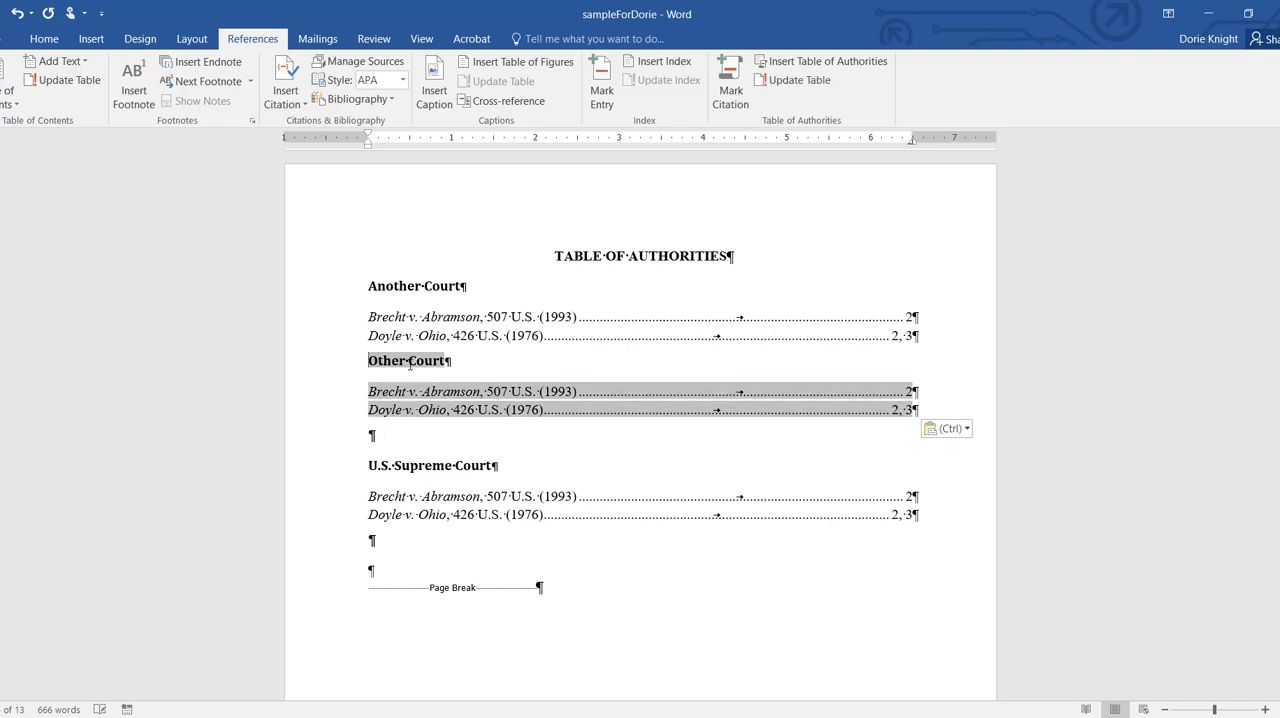
key("Return")
left_click(519, 465)
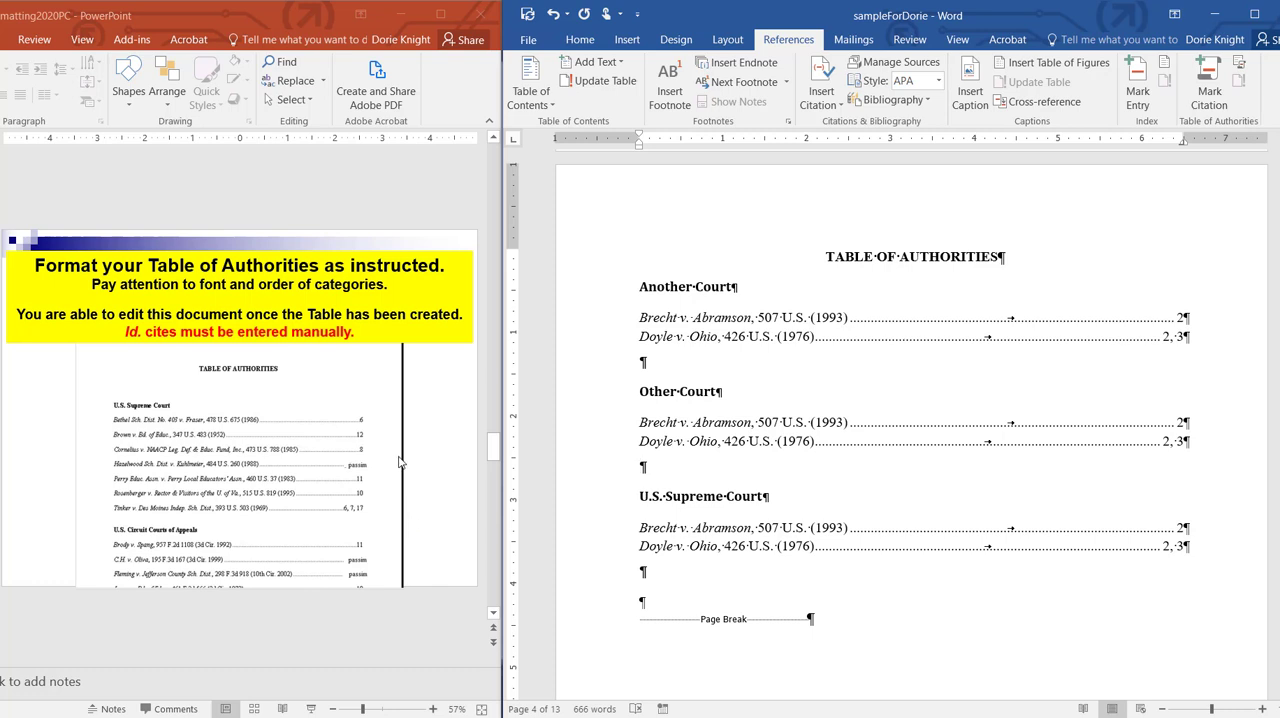
Step: Add page 6 to the page references of the Doyle v. Ohio entry under Other Court
left_click(1175, 441)
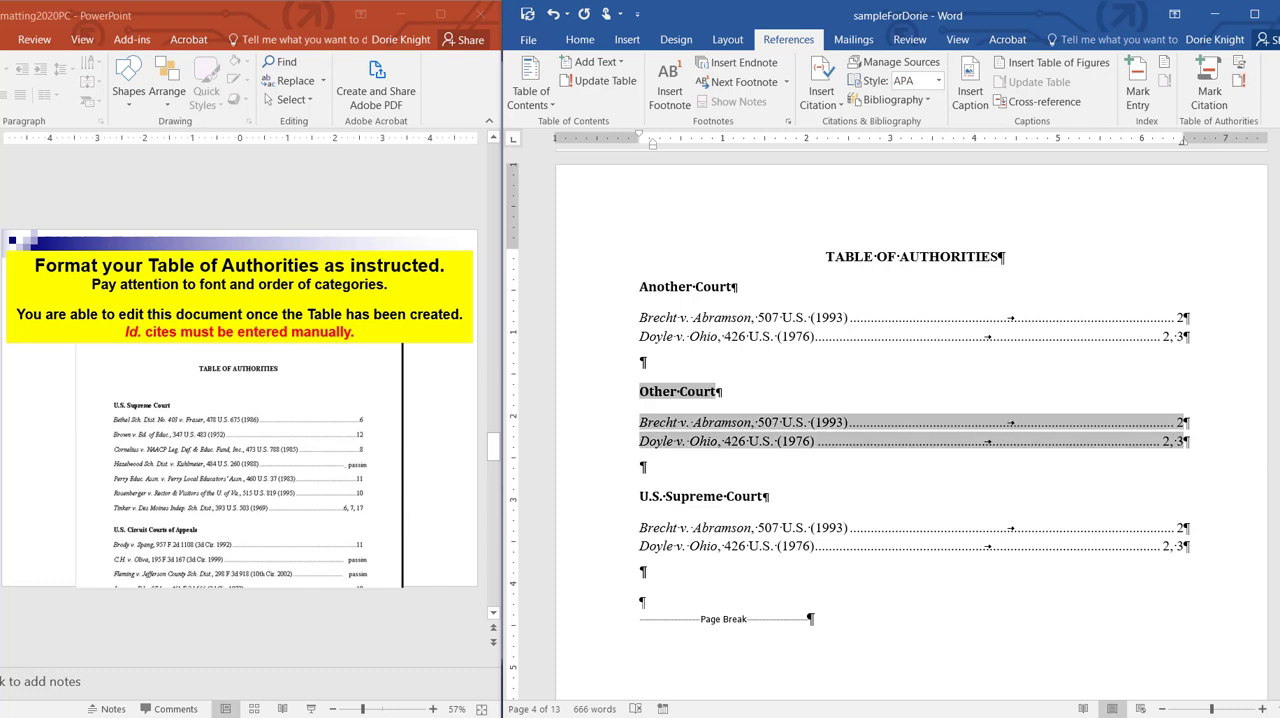
type(", 6")
left_click(1253, 490)
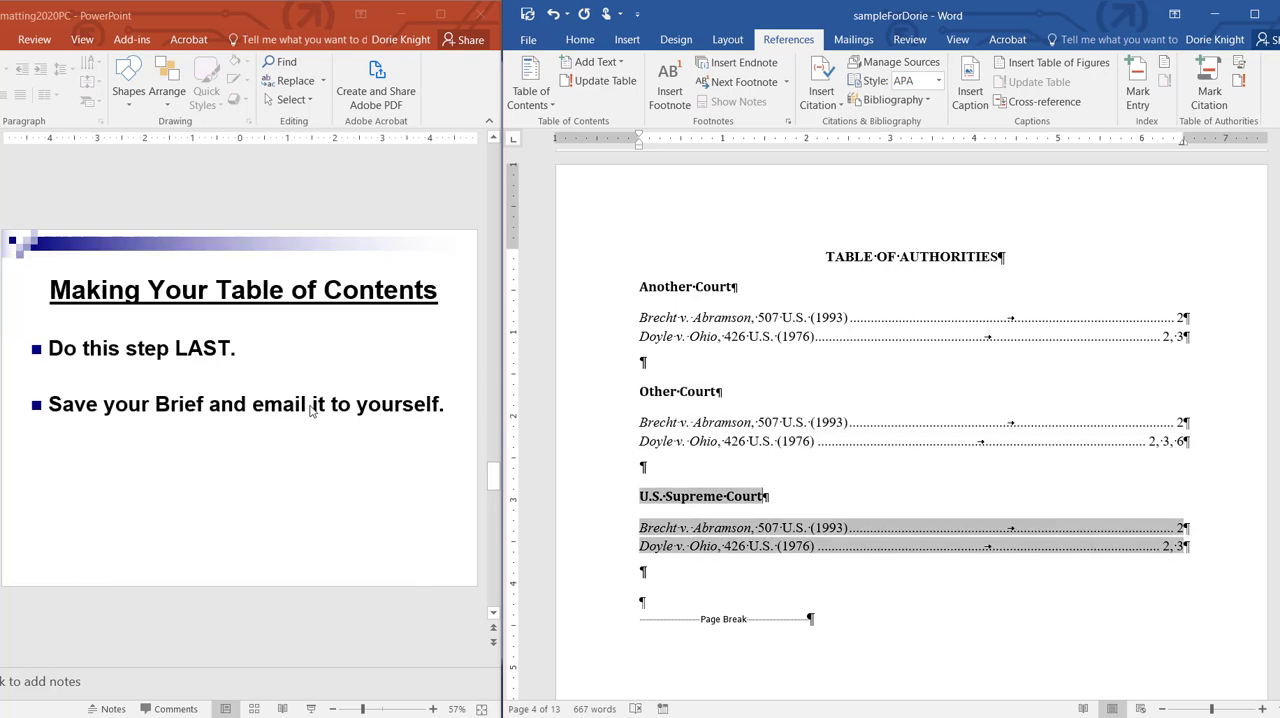
Step: Set the outline level of the SUMMARY OF THE CASE section title to Level 1
scroll(995, 500, "up", 1)
scroll(995, 500, "up", 13)
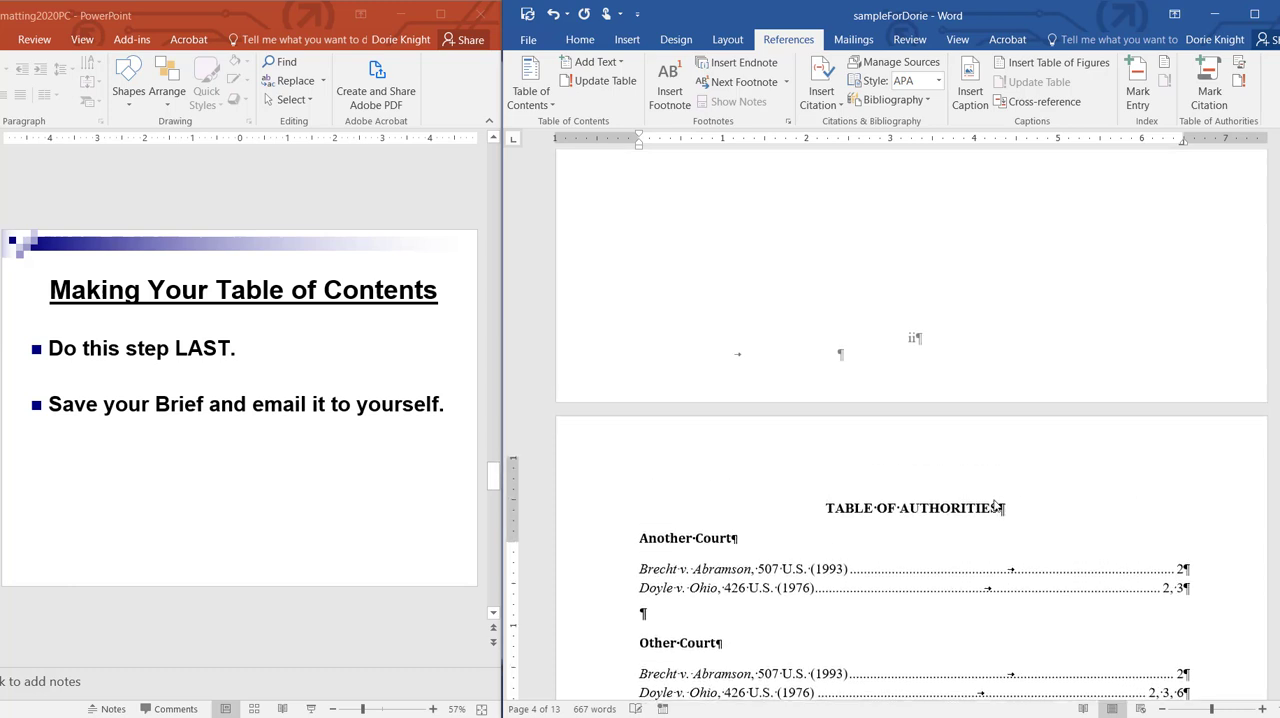
scroll(355, 434, "down", 1)
scroll(1054, 446, "up", 10)
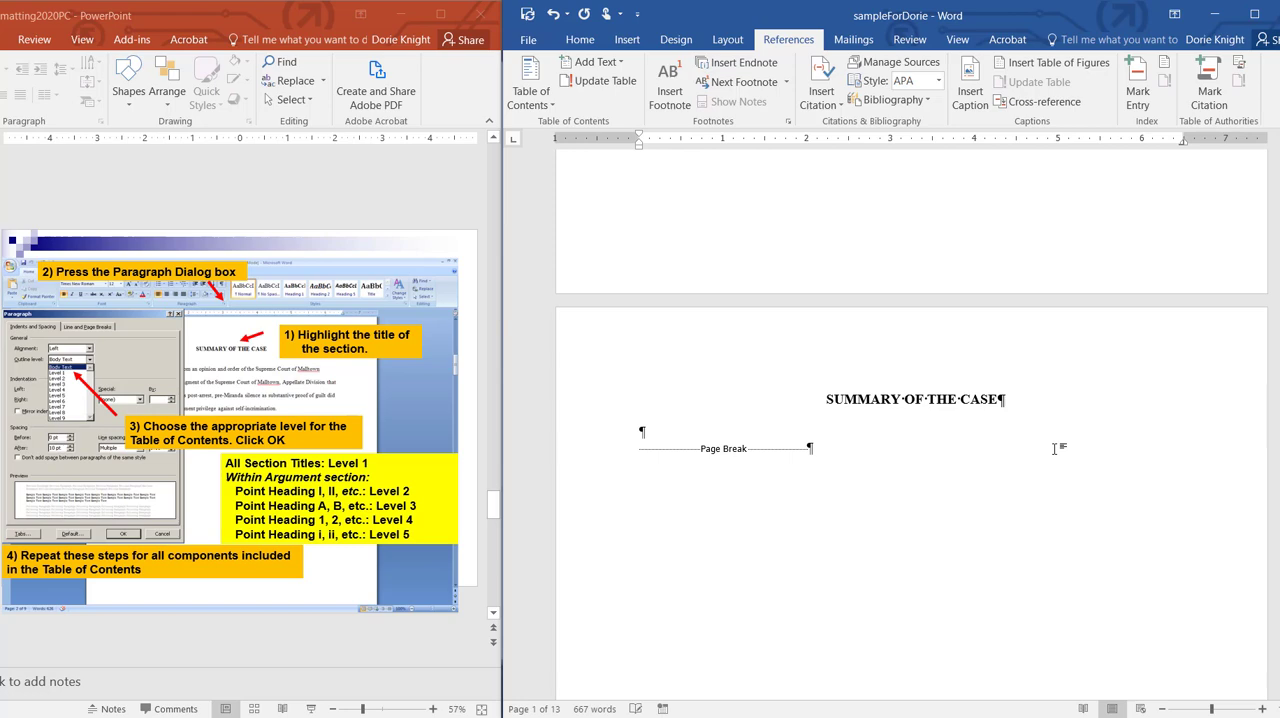
scroll(1054, 448, "down", 1)
left_click_drag(826, 353, 1004, 353)
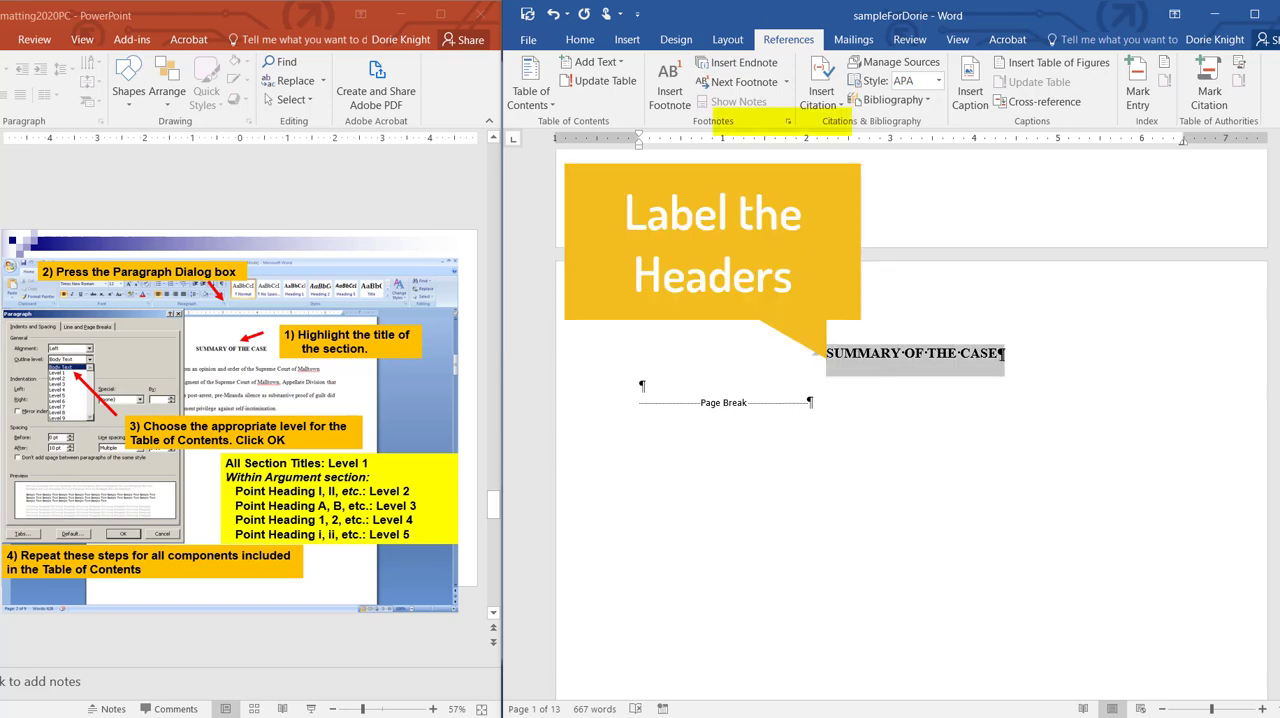
left_click(580, 39)
left_click(846, 121)
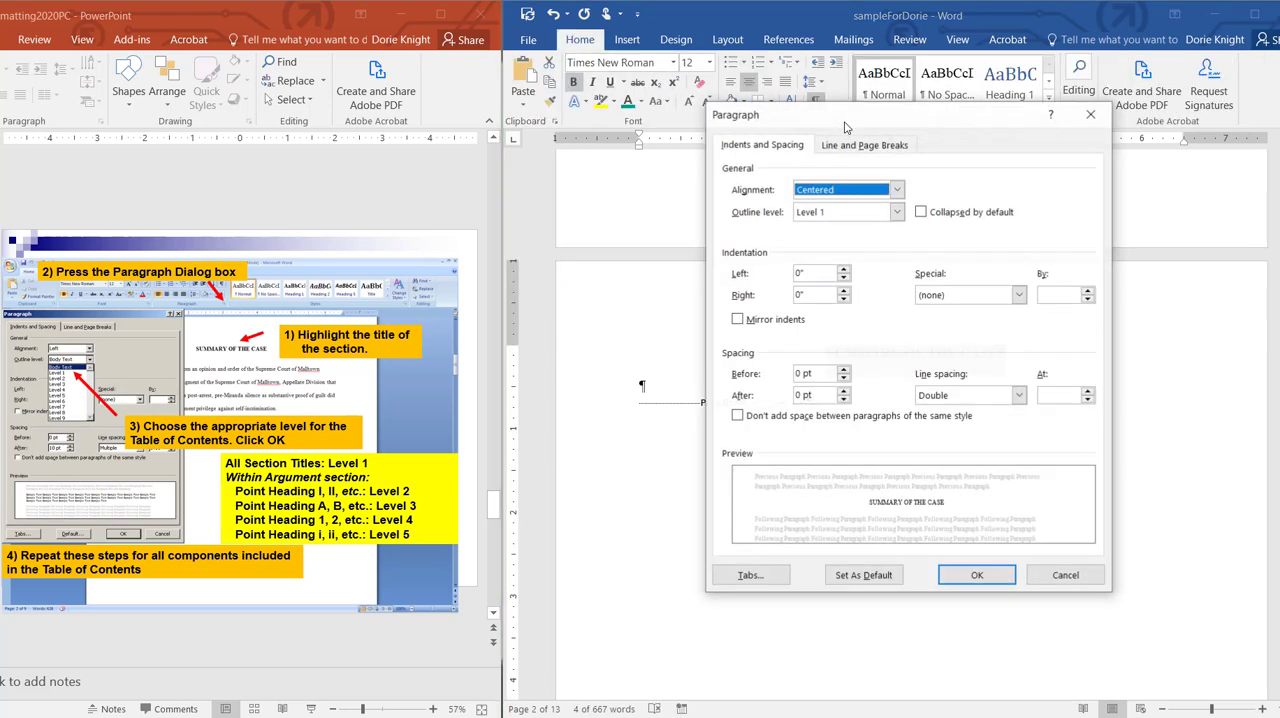
left_click(897, 212)
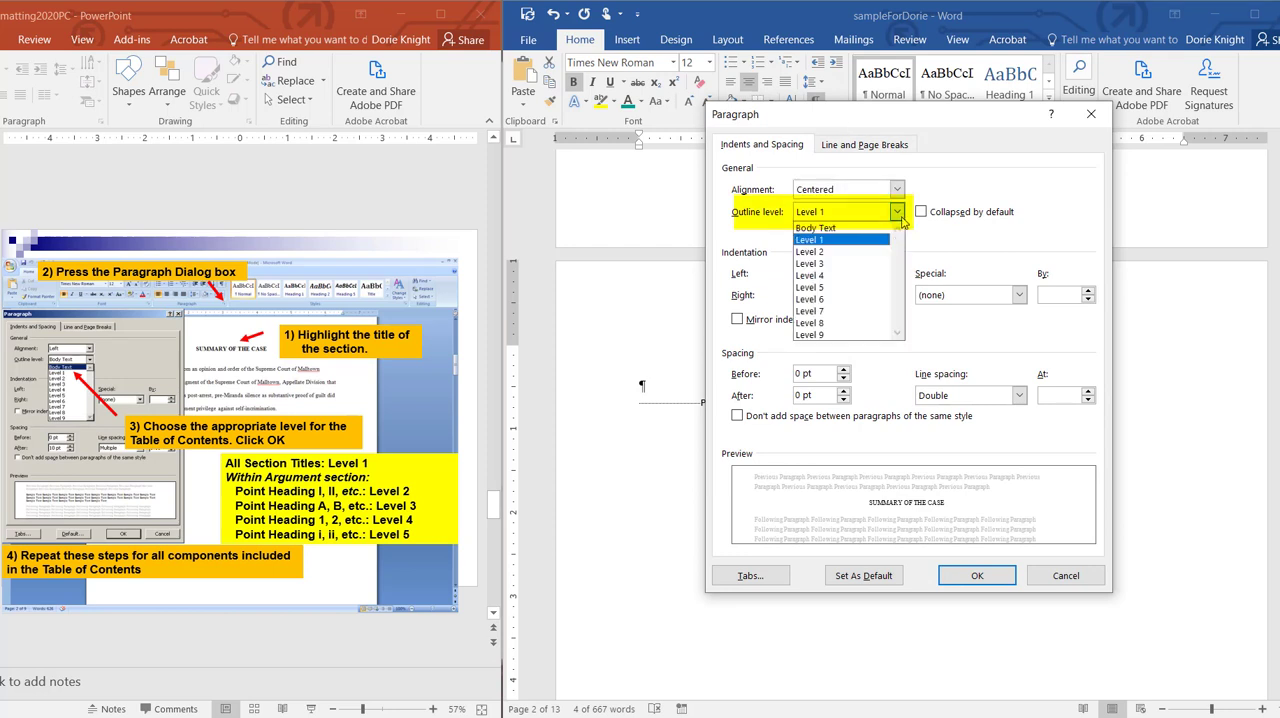
left_click(830, 240)
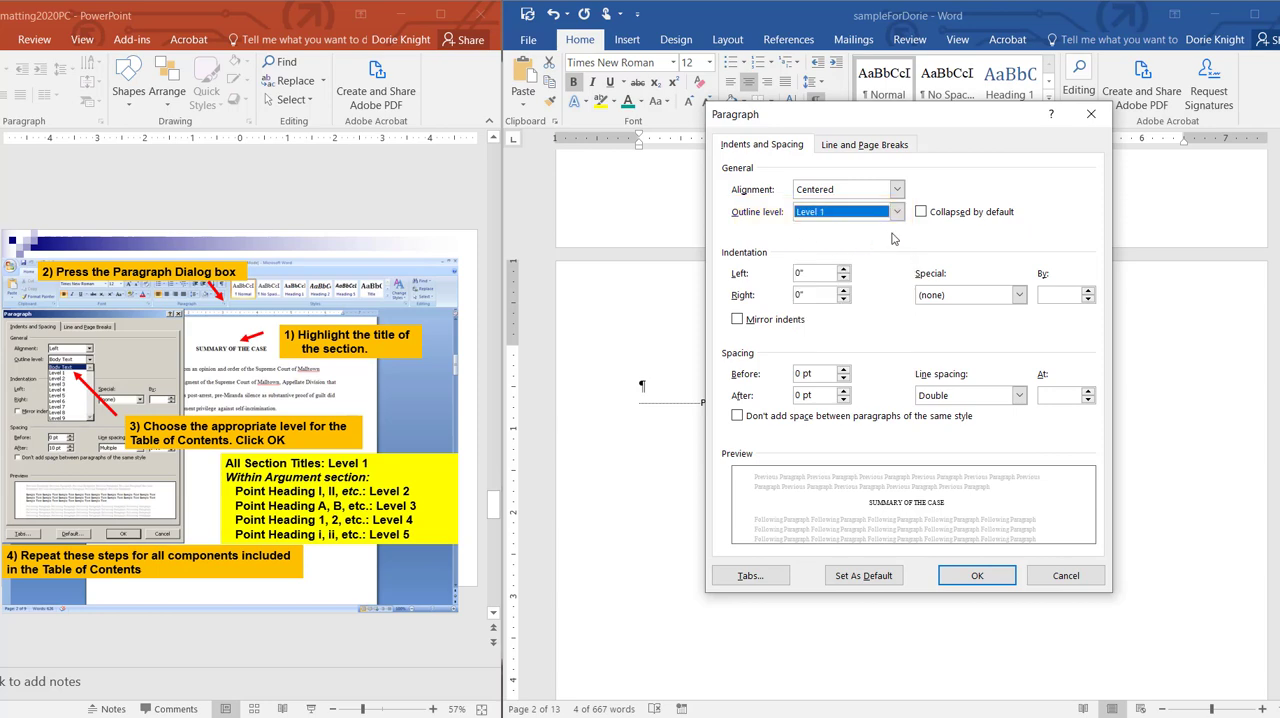
left_click(978, 577)
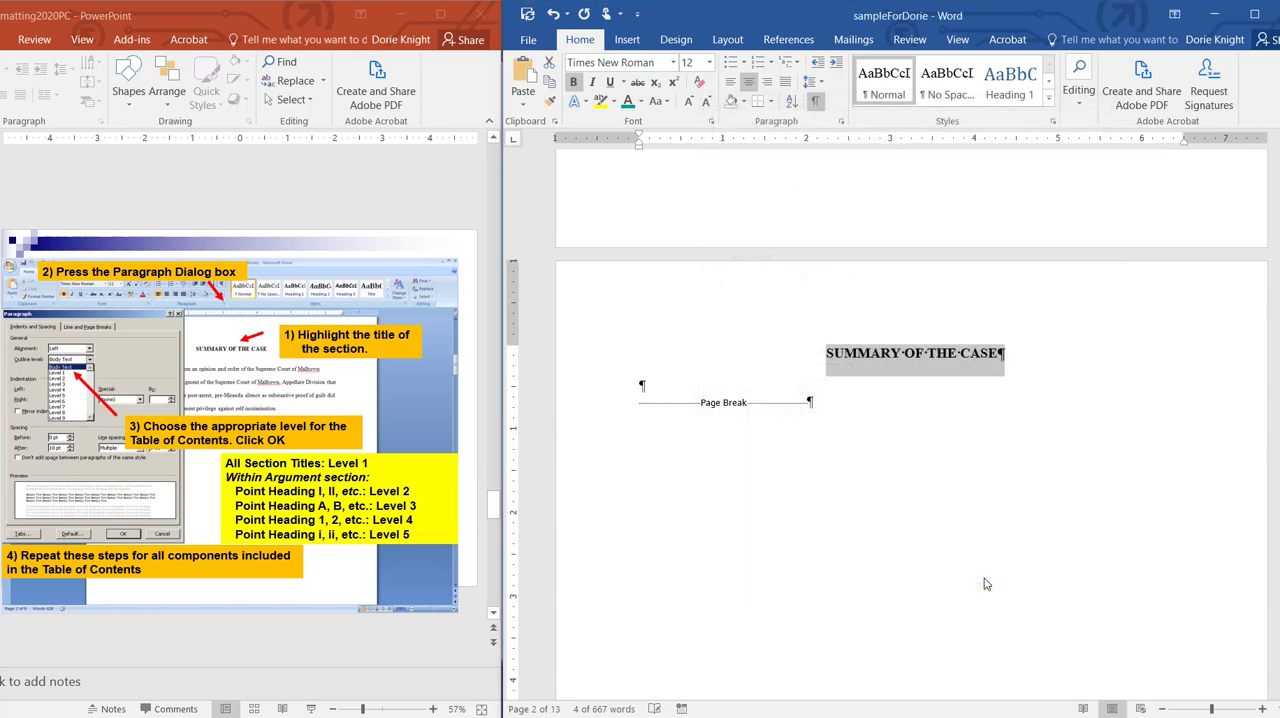
Step: Check the outline level of the TABLE OF AUTHORITIES title in its paragraph settings
scroll(914, 591, "up", 2)
scroll(812, 459, "down", 3)
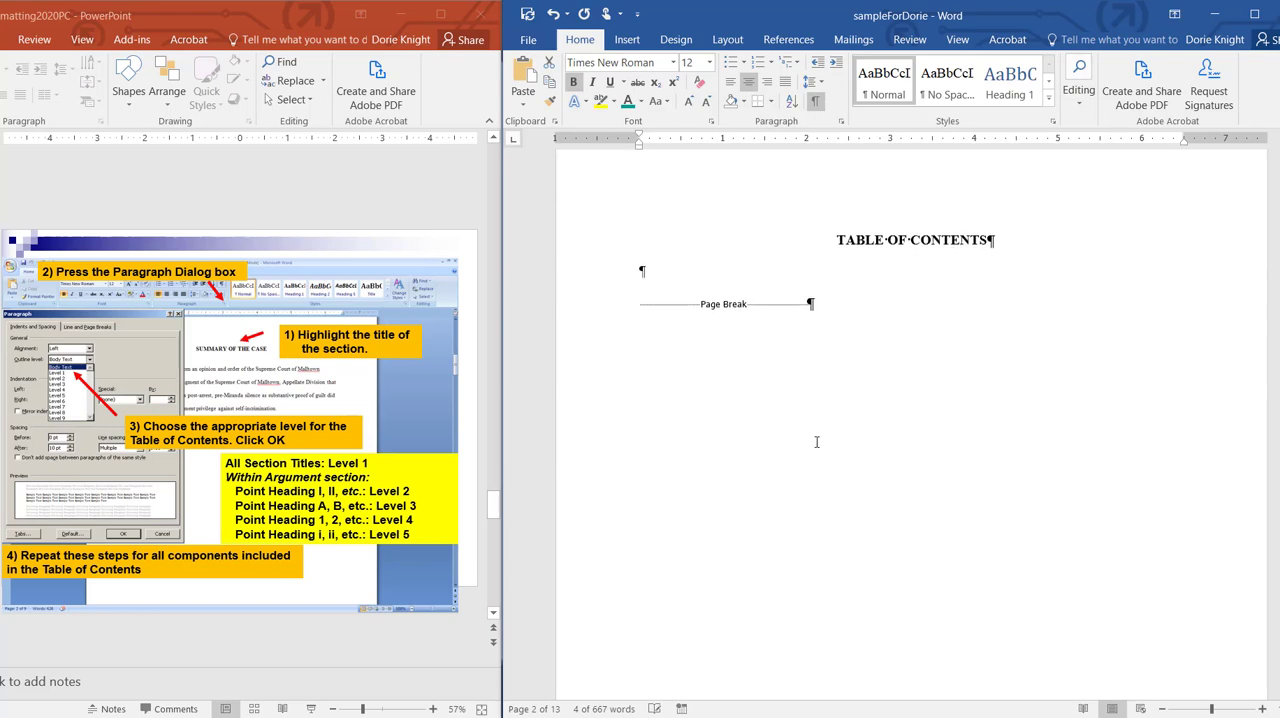
scroll(818, 409, "down", 10)
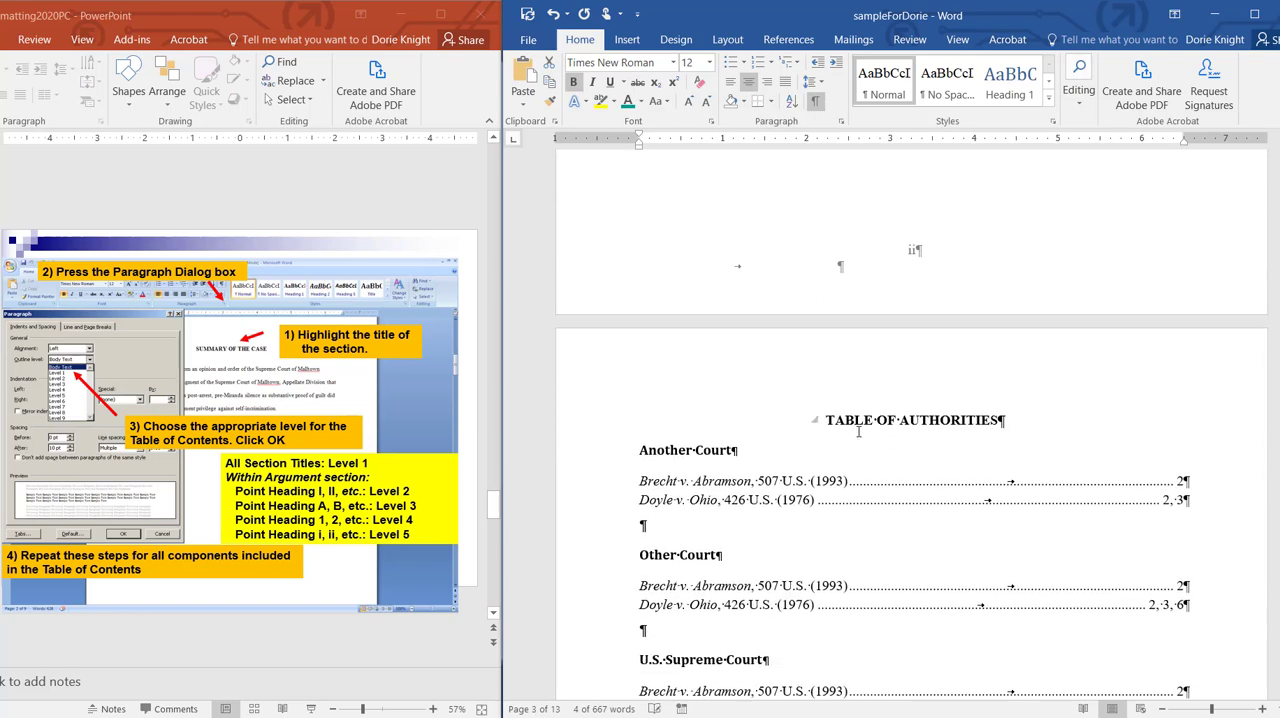
triple_click(854, 423)
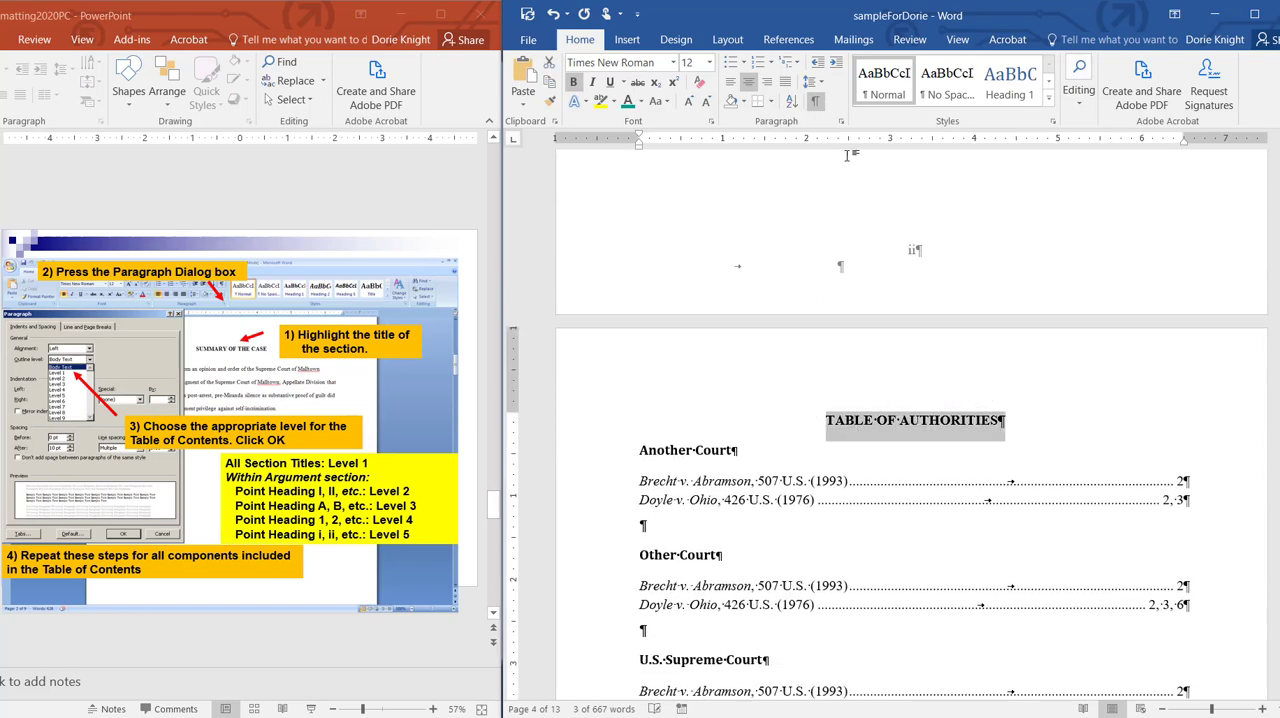
left_click(841, 121)
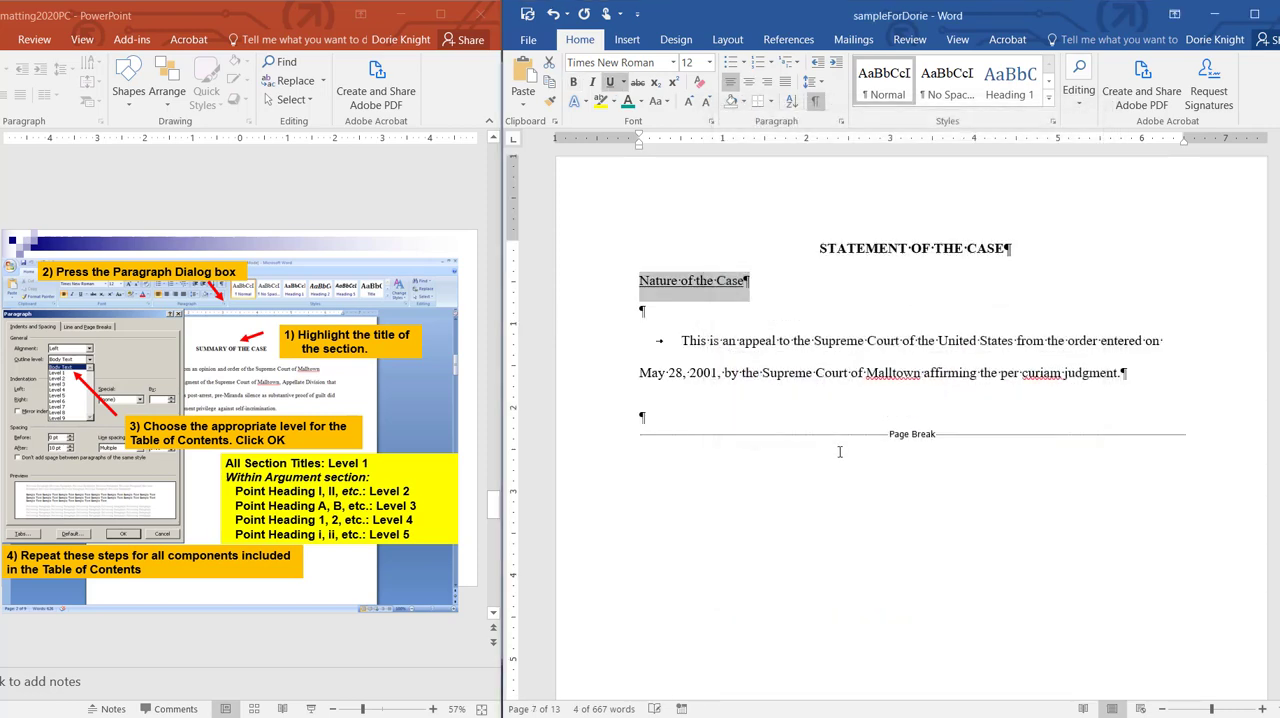
Step: Set the outline level of the SUMMARY OF THE ARGUMENT title to Level 1
scroll(840, 450, "down", 10)
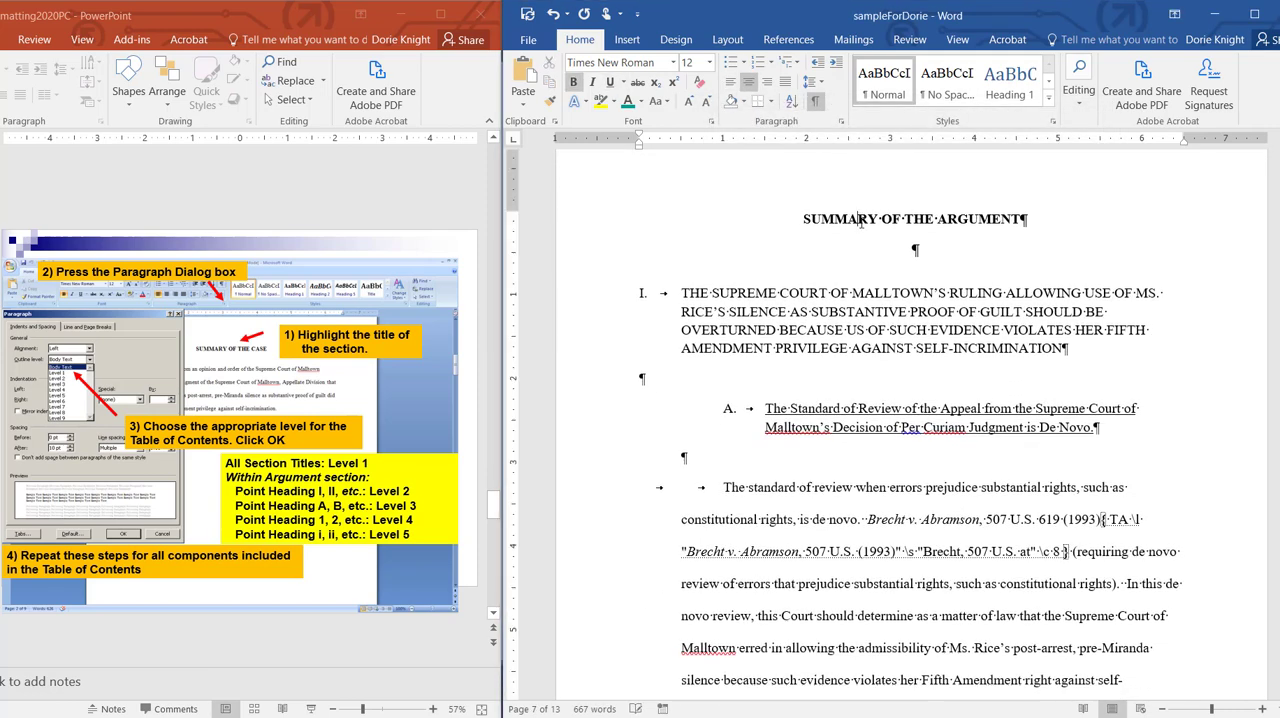
triple_click(860, 228)
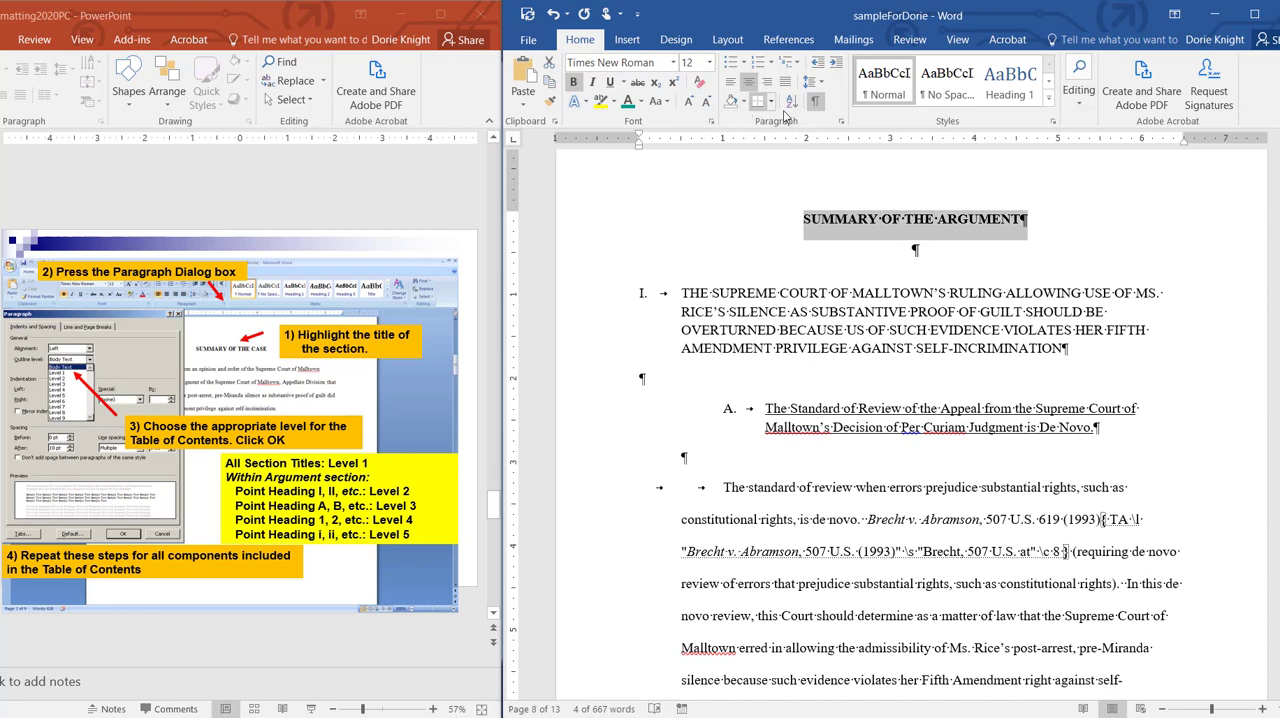
left_click(841, 121)
left_click(897, 212)
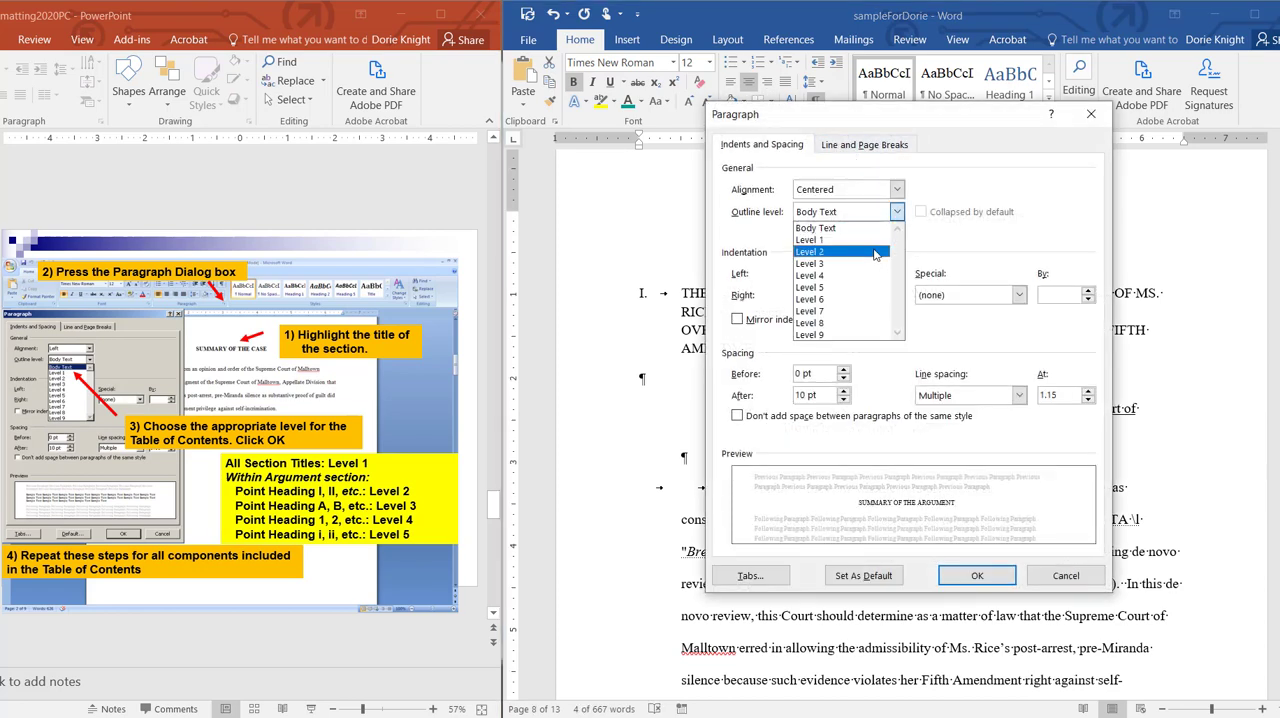
left_click(822, 238)
left_click(977, 575)
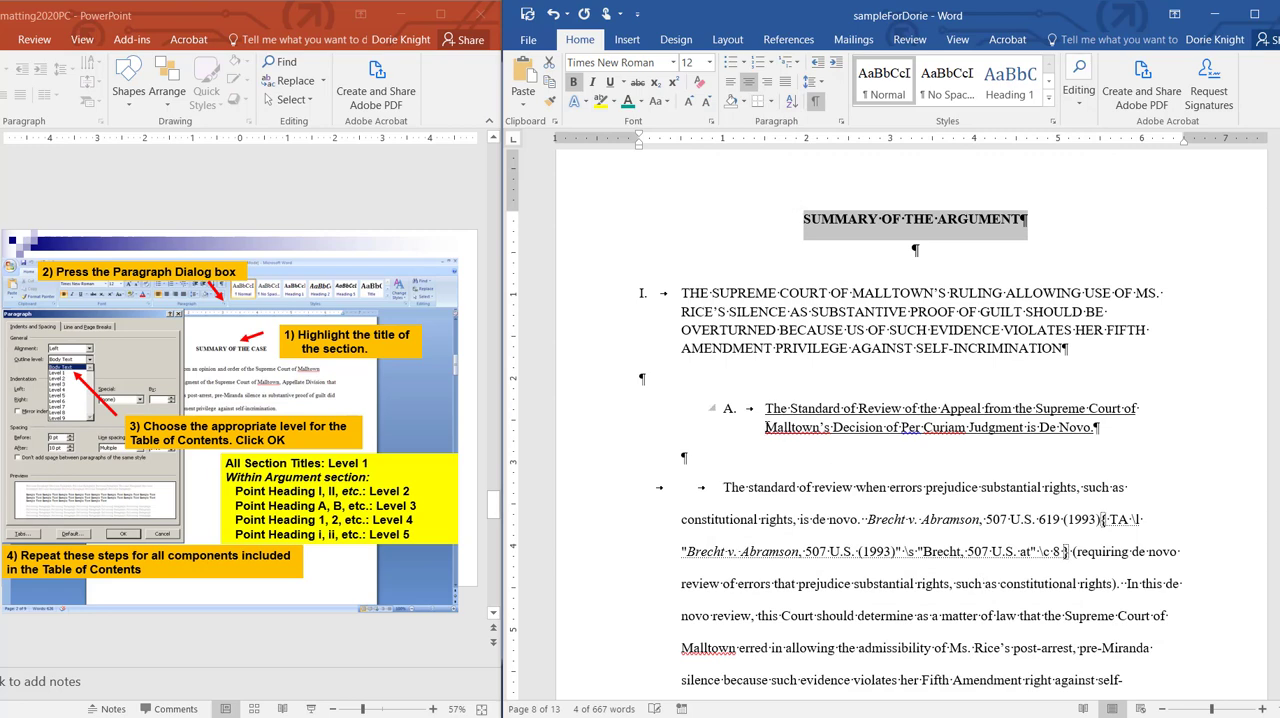
Step: Assign an outline level to point heading C, which begins "Because the Rights Embodied in Miranda Are So Well-Known"
scroll(767, 425, "down", 20)
left_click_drag(728, 341, 930, 393)
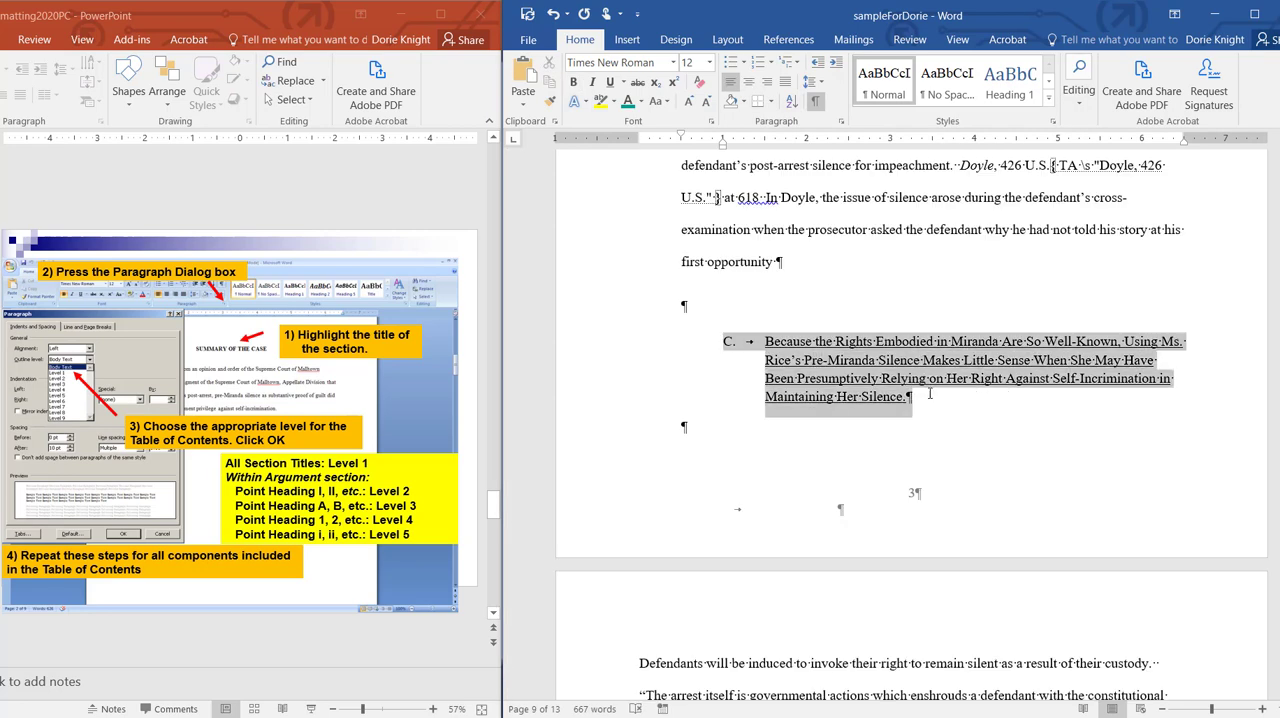
left_click(841, 121)
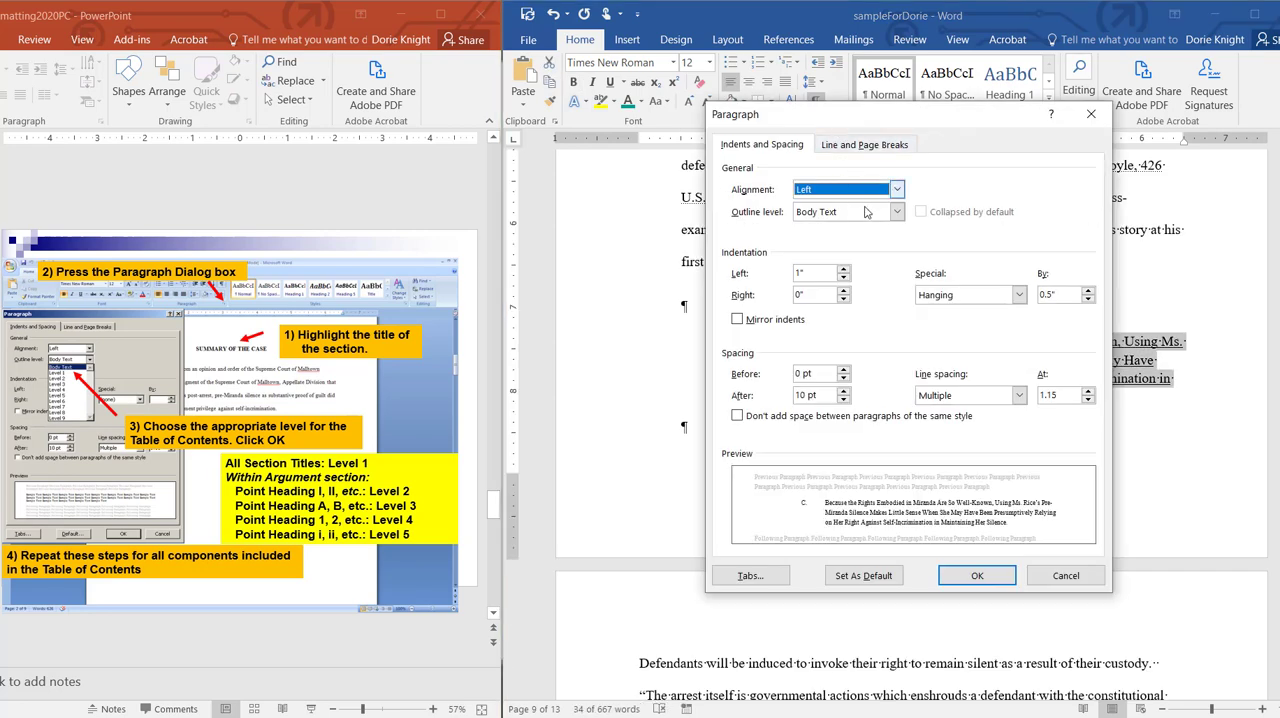
left_click(896, 213)
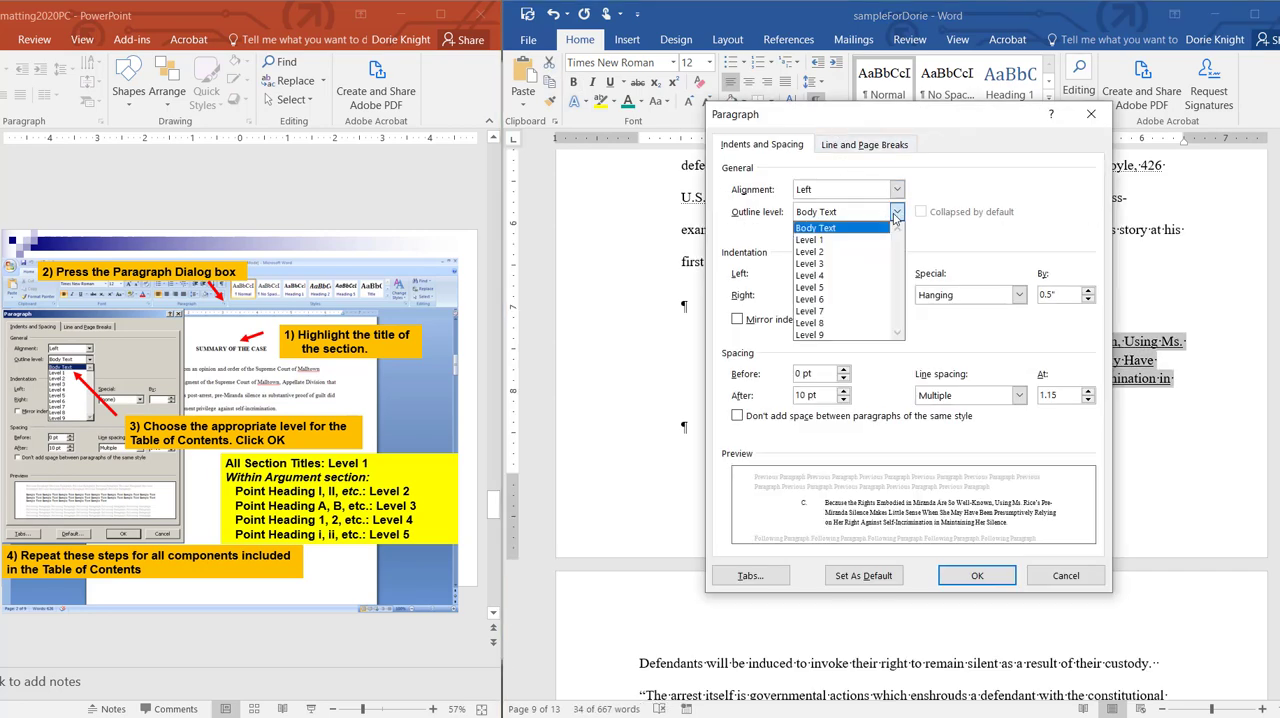
left_click(867, 257)
left_click(997, 575)
Step: Insert a custom table of contents below the TABLE OF CONTENTS title, showing 4 levels with right-aligned page numbers and no hyperlinks
left_click(851, 474)
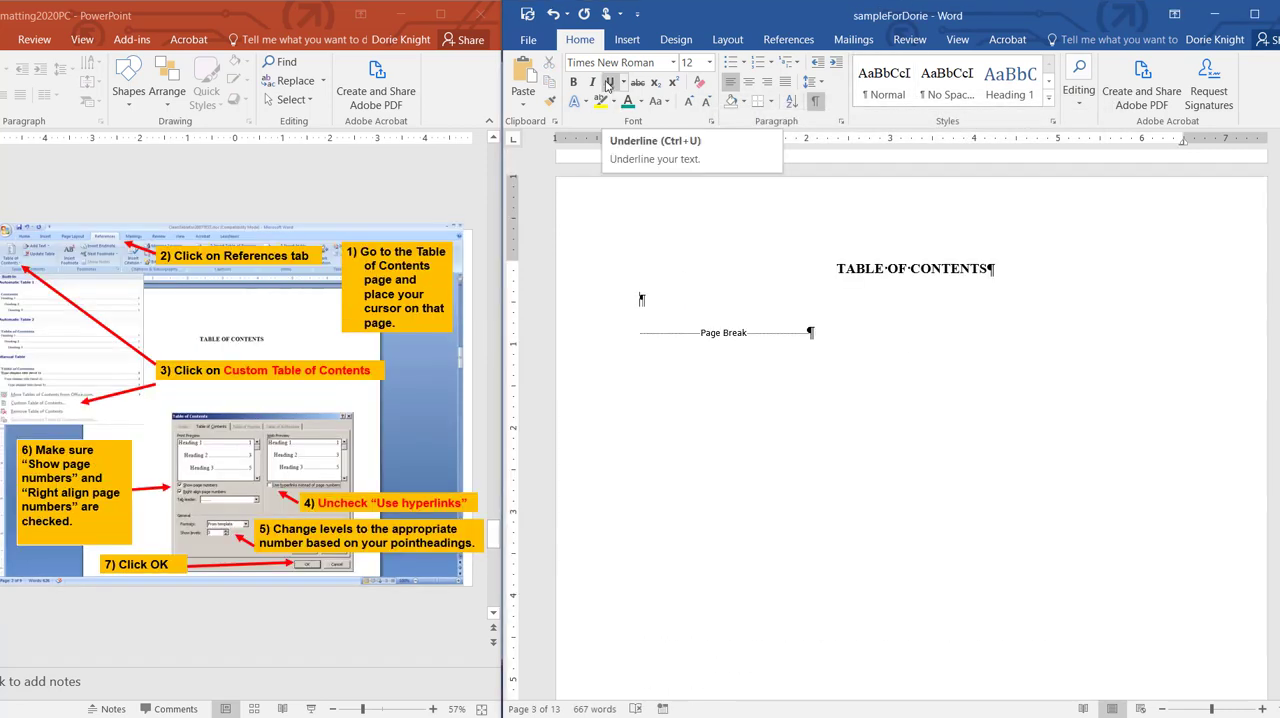
left_click(791, 43)
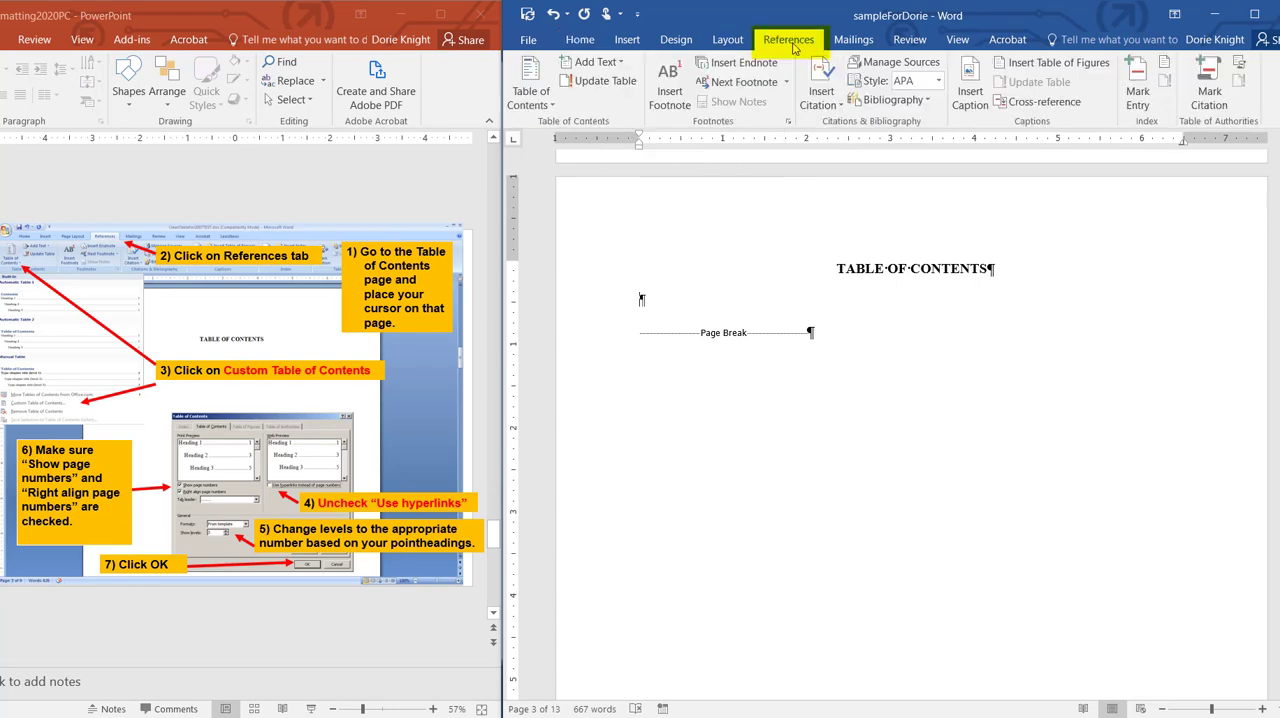
left_click(531, 85)
left_click(566, 498)
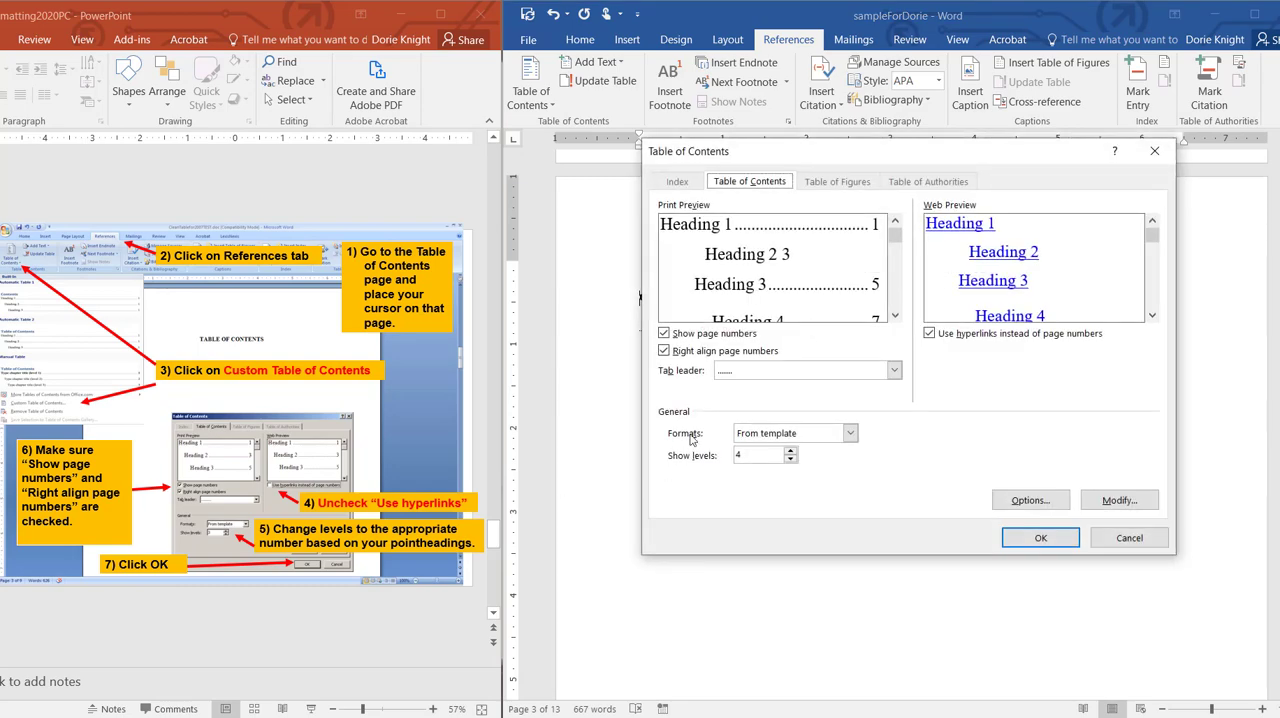
left_click(930, 334)
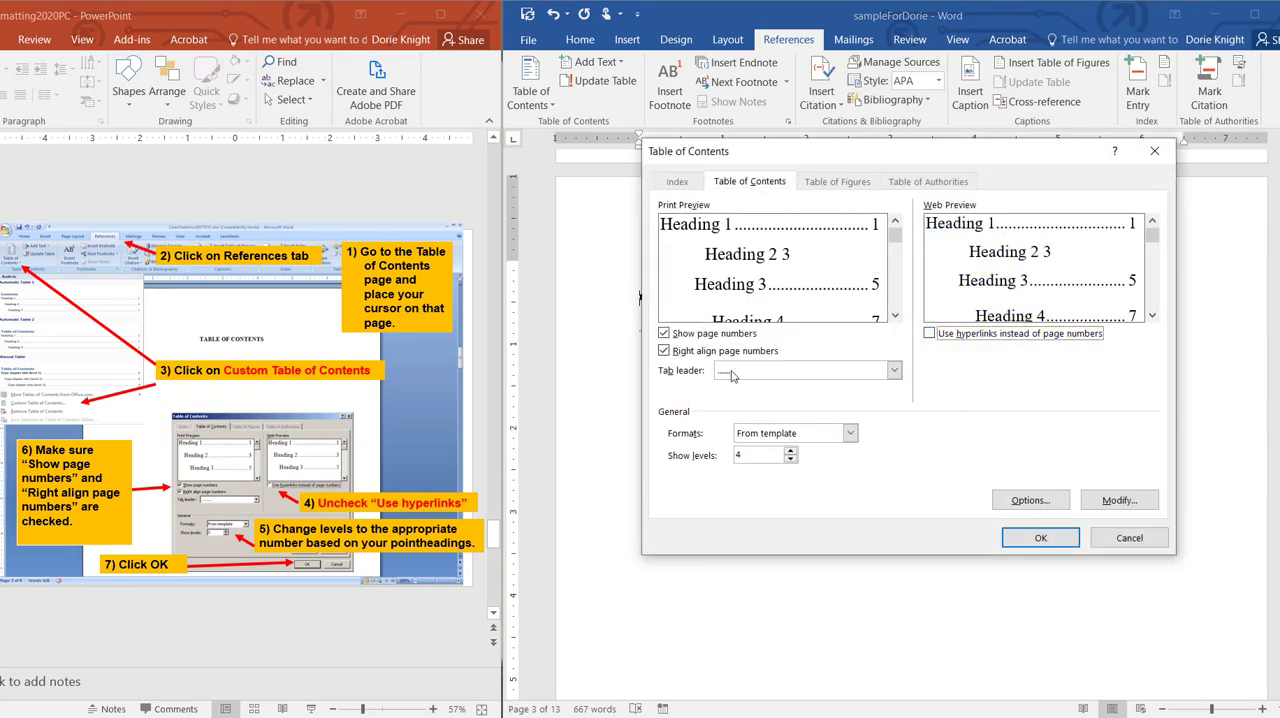
left_click_drag(770, 457, 727, 453)
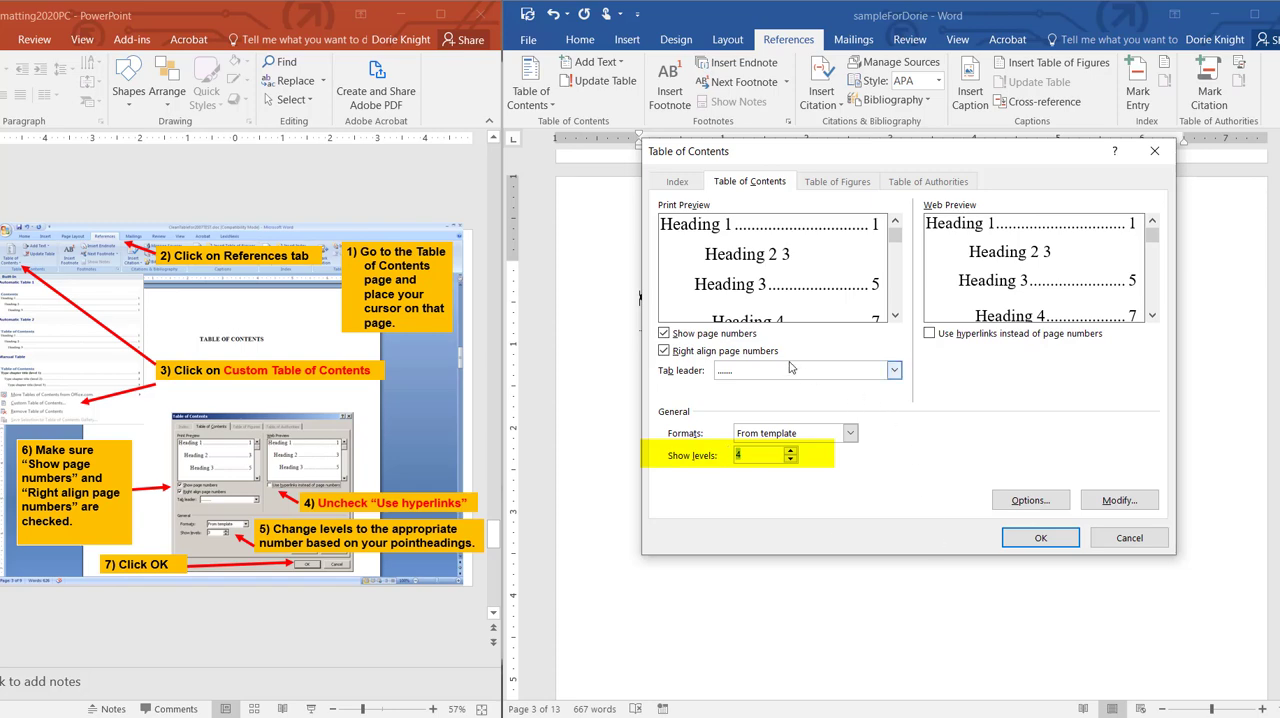
left_click(1054, 537)
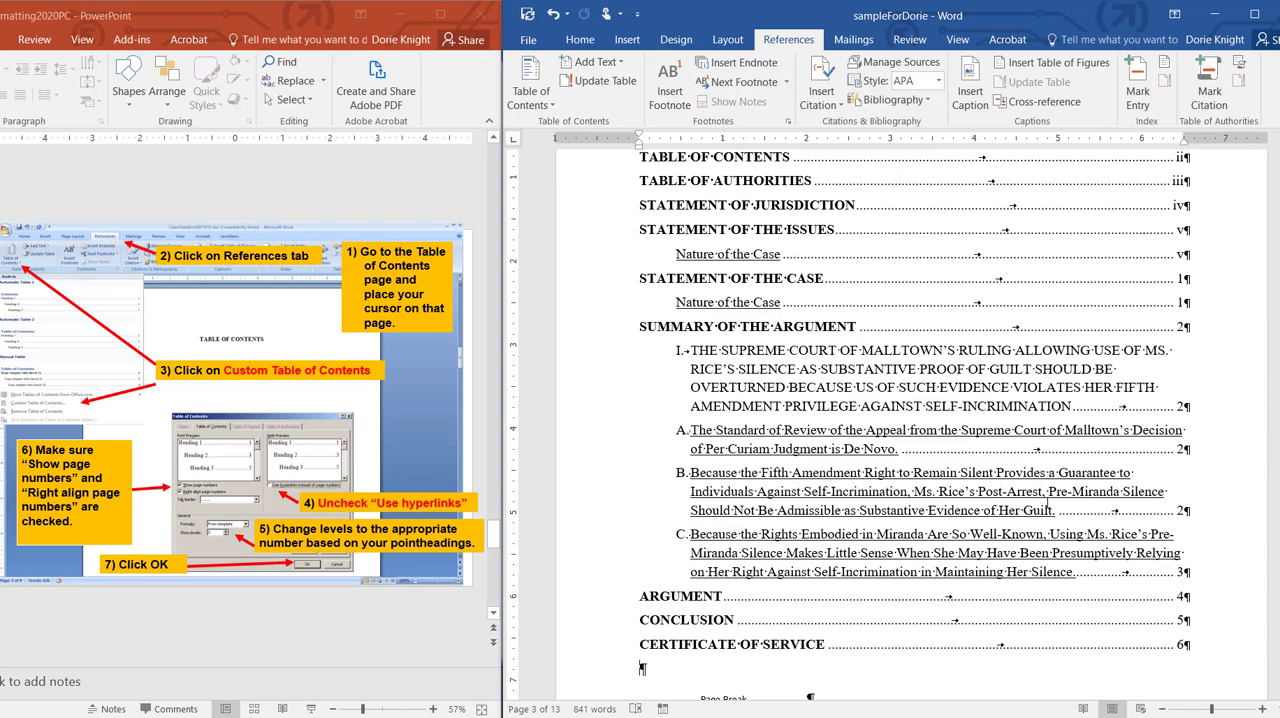
Step: Delete the Nature of the Case entry and its empty line under STATEMENT OF THE ISSUES in the table of contents
left_click(672, 254)
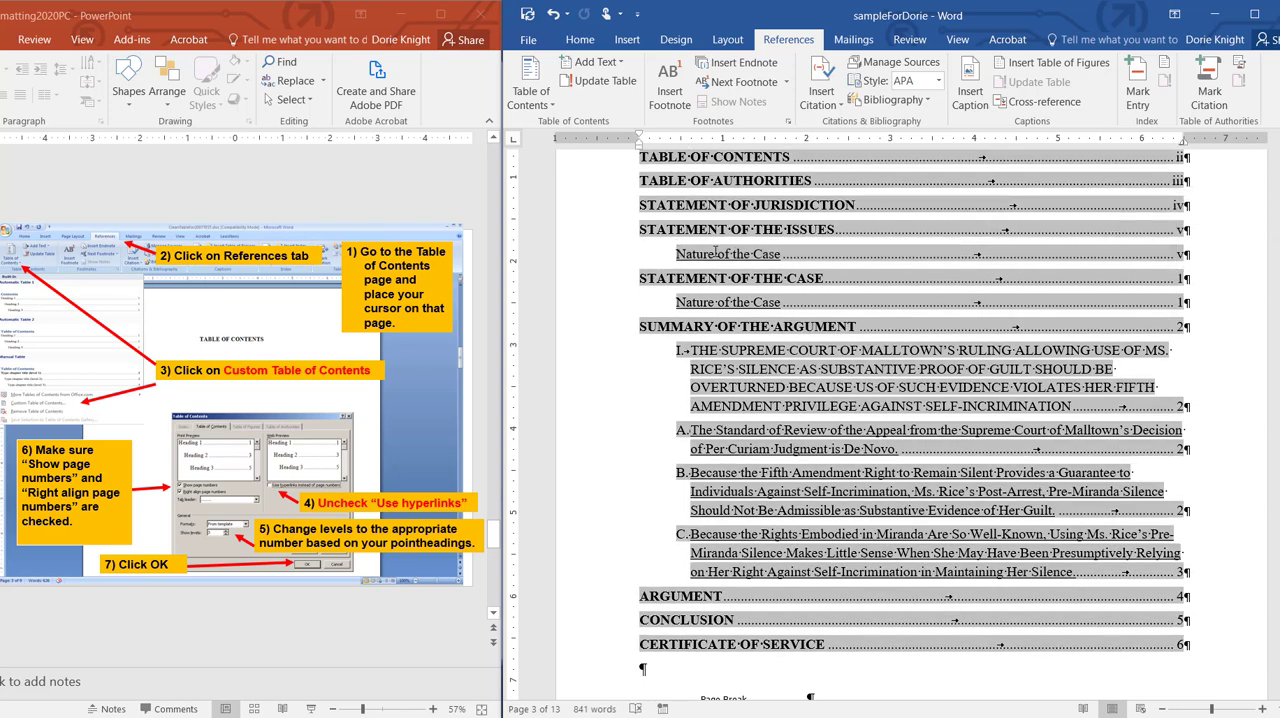
key("shift+Right")
key("shift+Right")
key("shift+Right")
key("shift+Right")
key("shift+Right")
key("shift+Right")
key("shift+Right")
key("shift+Right")
key("shift+Right")
key("shift+Right")
key("shift+Right")
key("shift+Right")
key("shift+Right")
key("shift+Right")
key("shift+Right")
key("shift+Right")
key("shift+Right")
key("shift+Right")
key("shift+Right")
key("shift+Right")
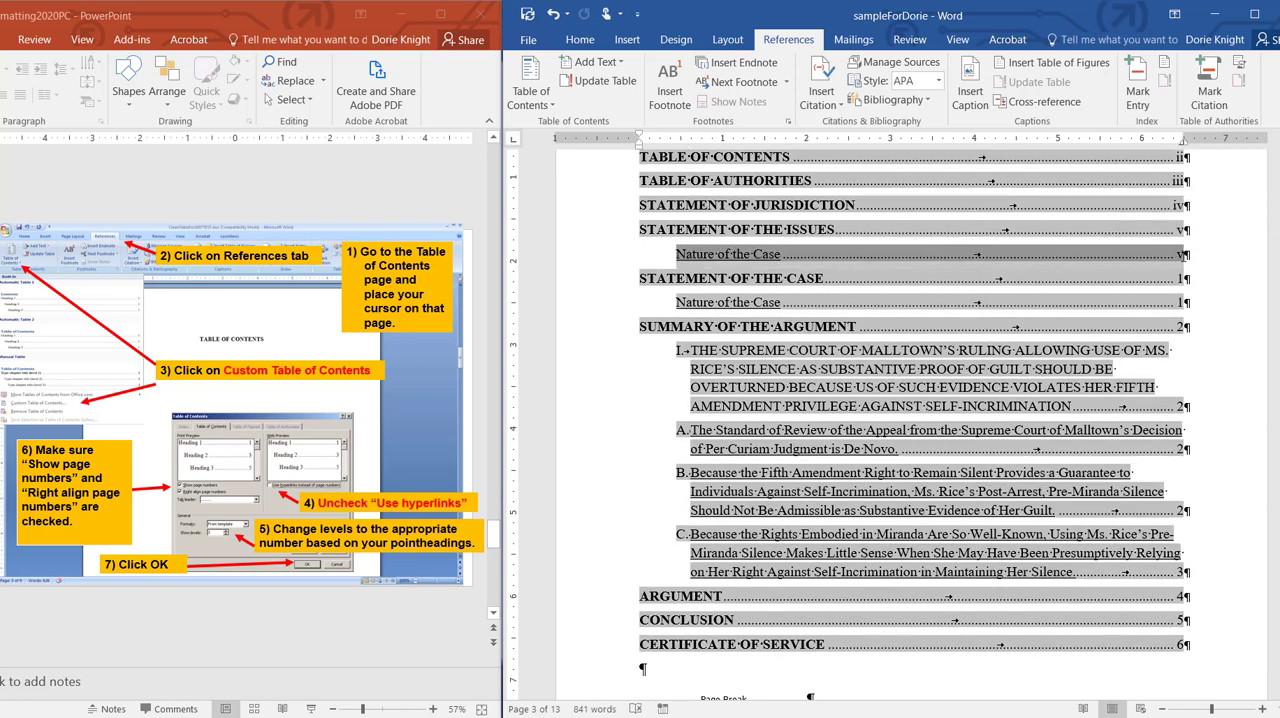
key("Delete")
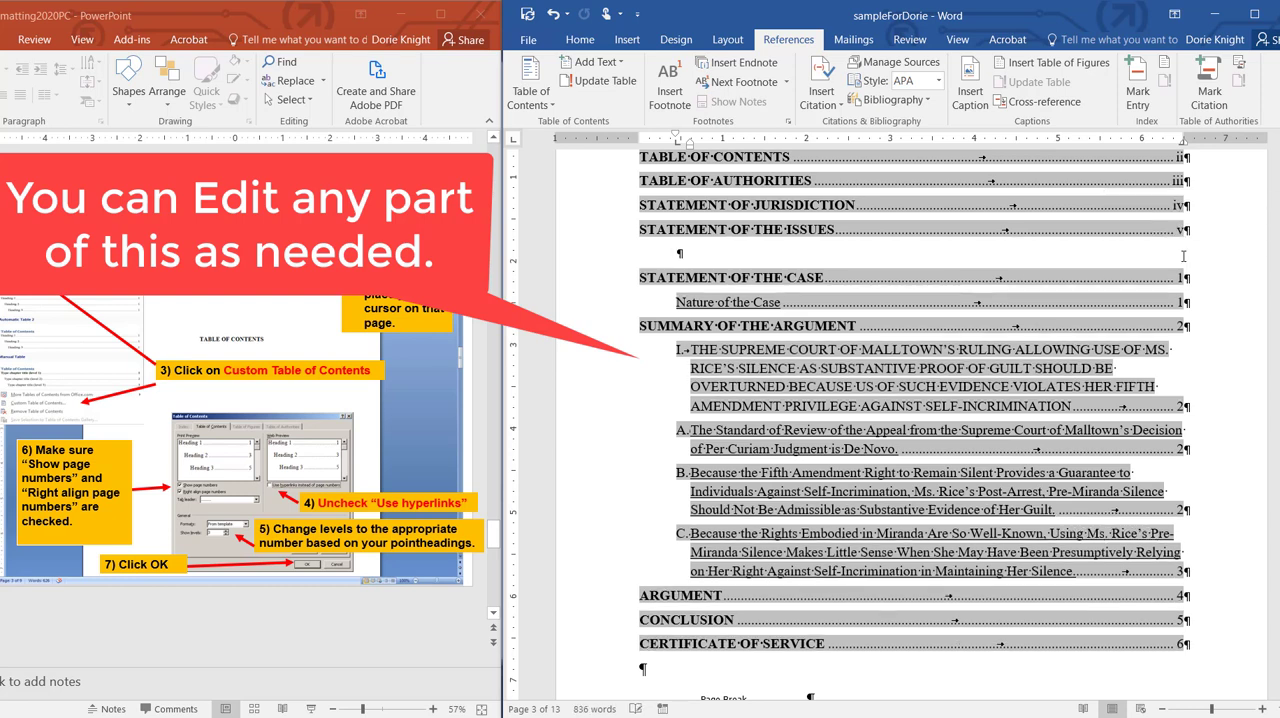
key("Delete")
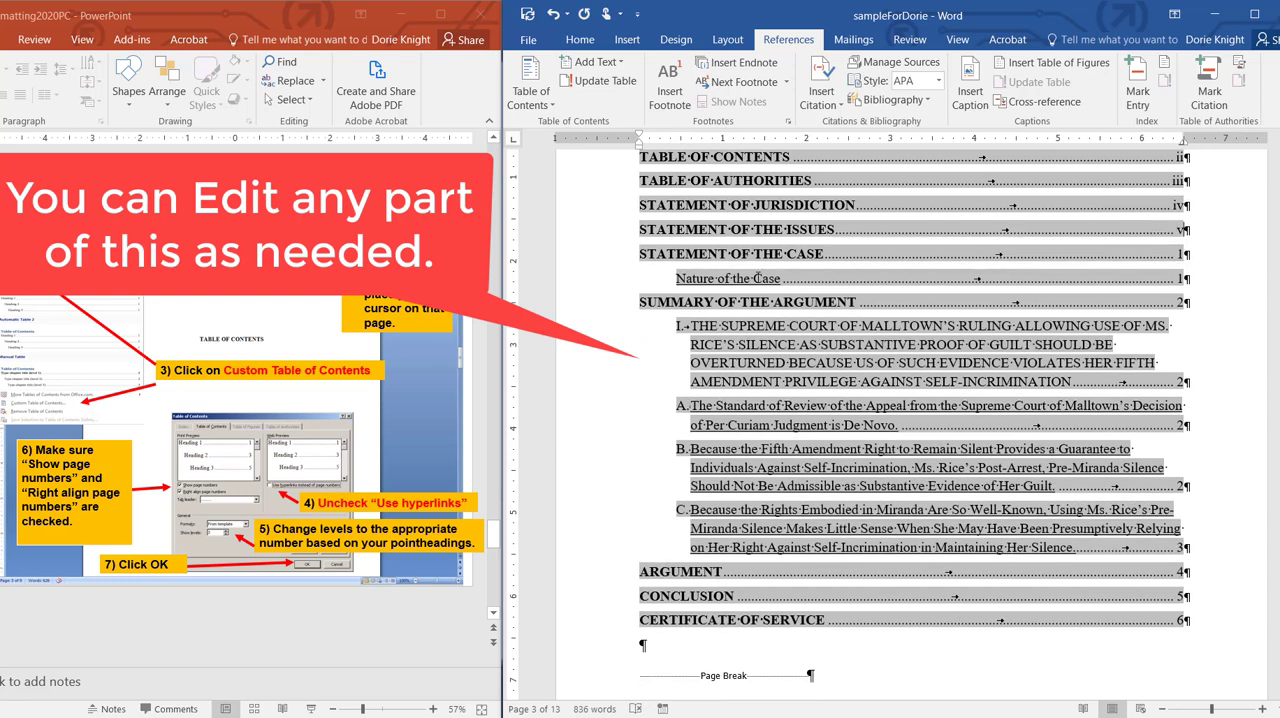
Step: Delete the Nature of the Case entry under STATEMENT OF THE CASE in the table of contents
key("shift+Right")
key("shift+Right")
key("shift+Right")
key("shift+Right")
key("shift+Right")
key("shift+Right")
key("shift+Right")
key("shift+Right")
key("shift+Right")
key("shift+Right")
key("shift+Right")
key("shift+Right")
key("shift+Right")
key("shift+Right")
key("shift+Right")
key("shift+Right")
key("shift+Right")
key("shift+Right")
key("shift+Right")
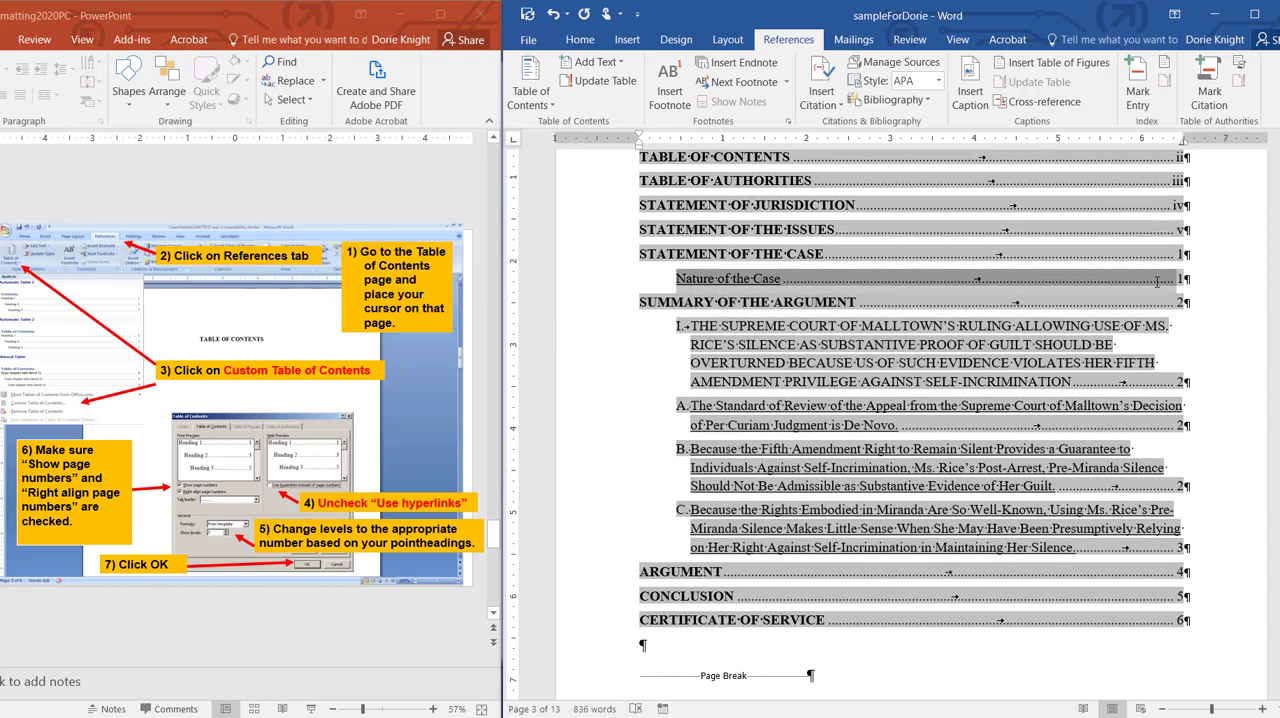
key("shift+Right")
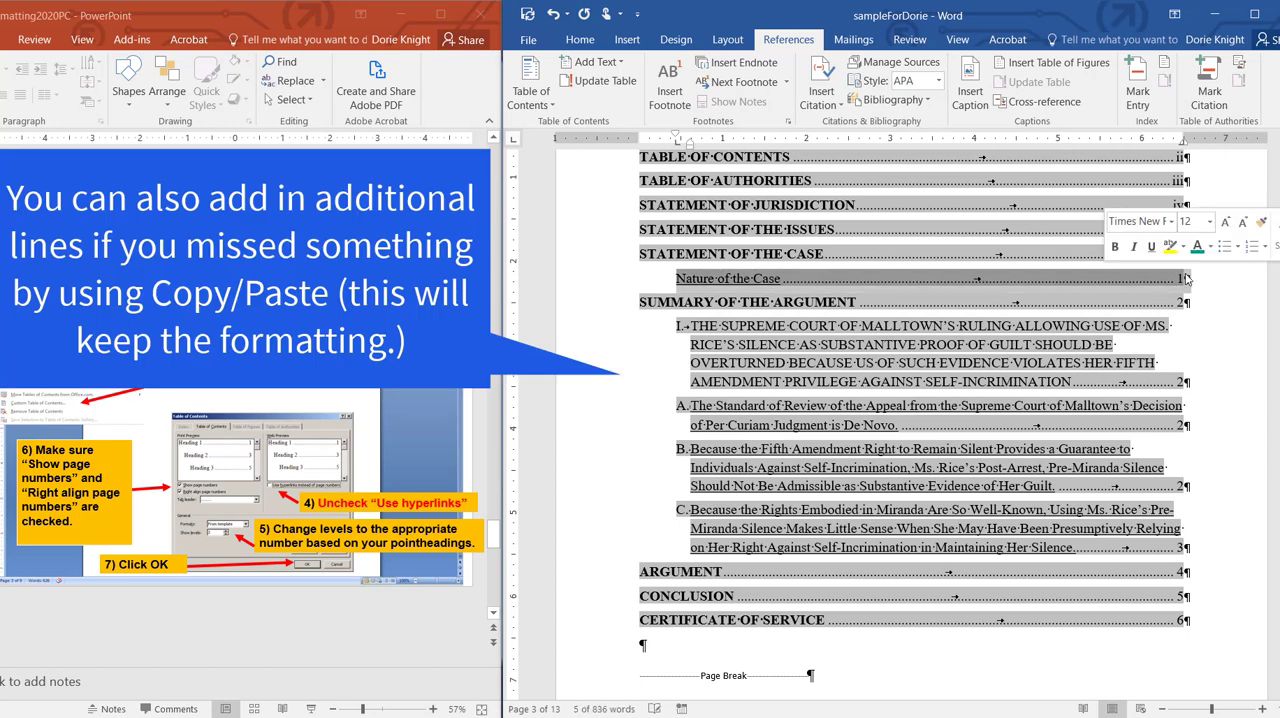
key("Delete")
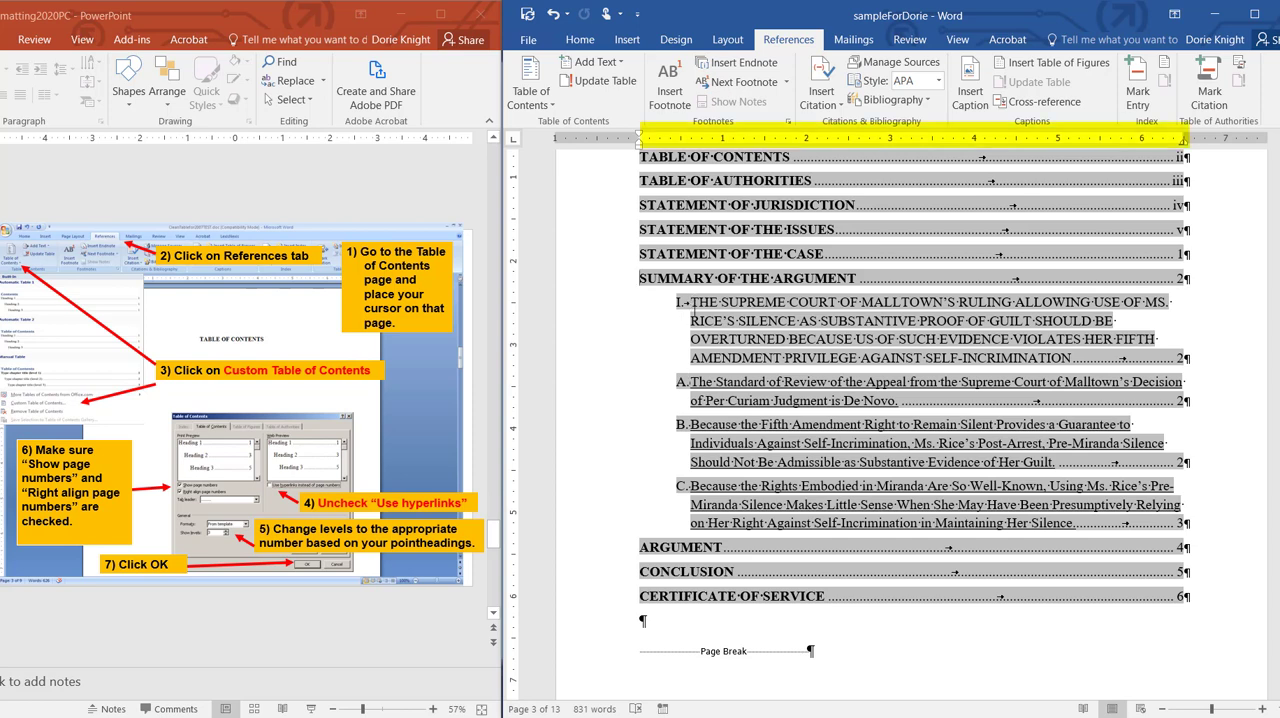
Step: Align the point heading entries' first lines with the page margin and set their hanging indent to about 0.25 inch
left_click(687, 302)
left_click_drag(676, 137, 640, 142)
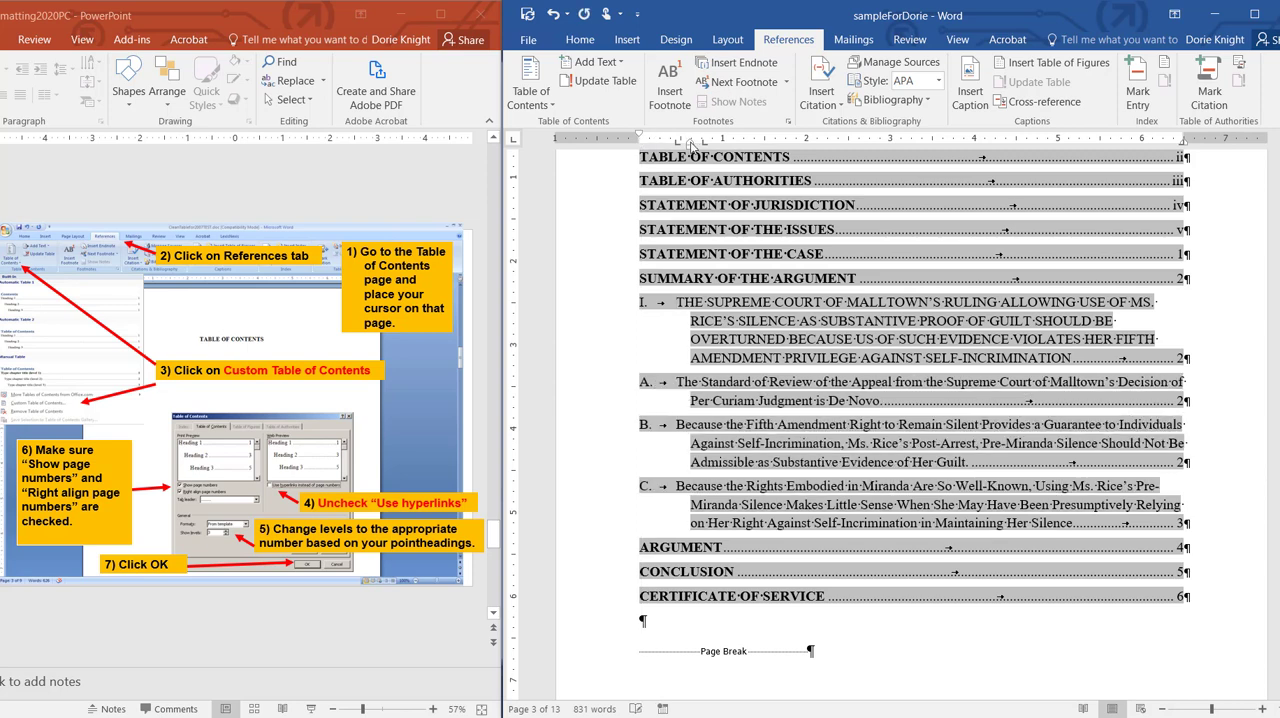
left_click_drag(690, 143, 660, 143)
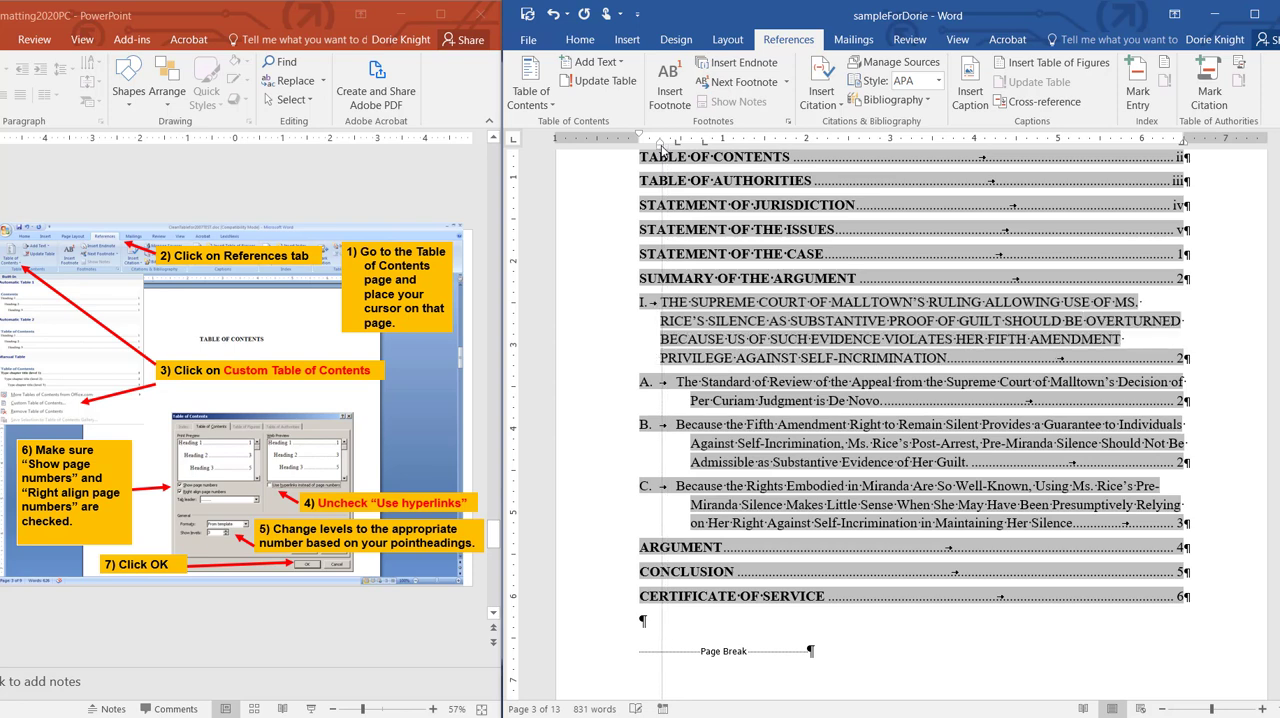
left_click_drag(660, 145, 660, 145)
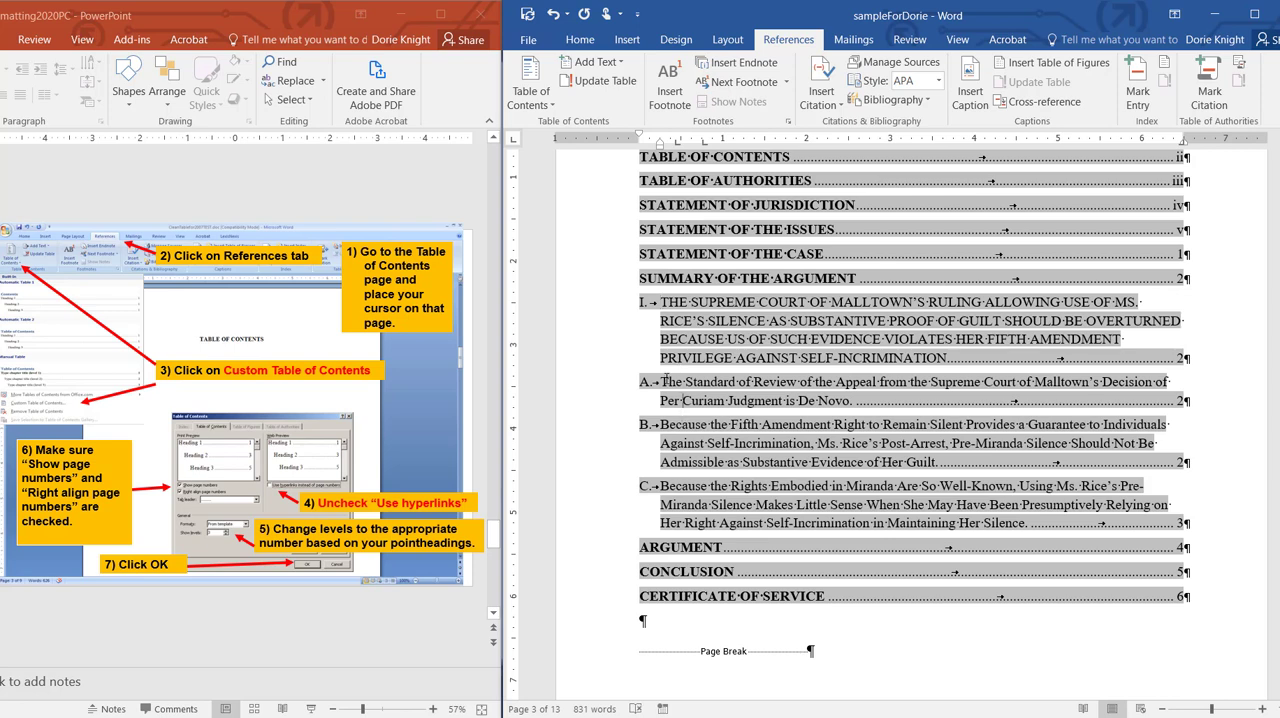
Step: Indent entries A, B and C in the table of contents, with first lines at about 0.25 inch and hanging text at about 0.5 inch
left_click_drag(641, 383, 716, 522)
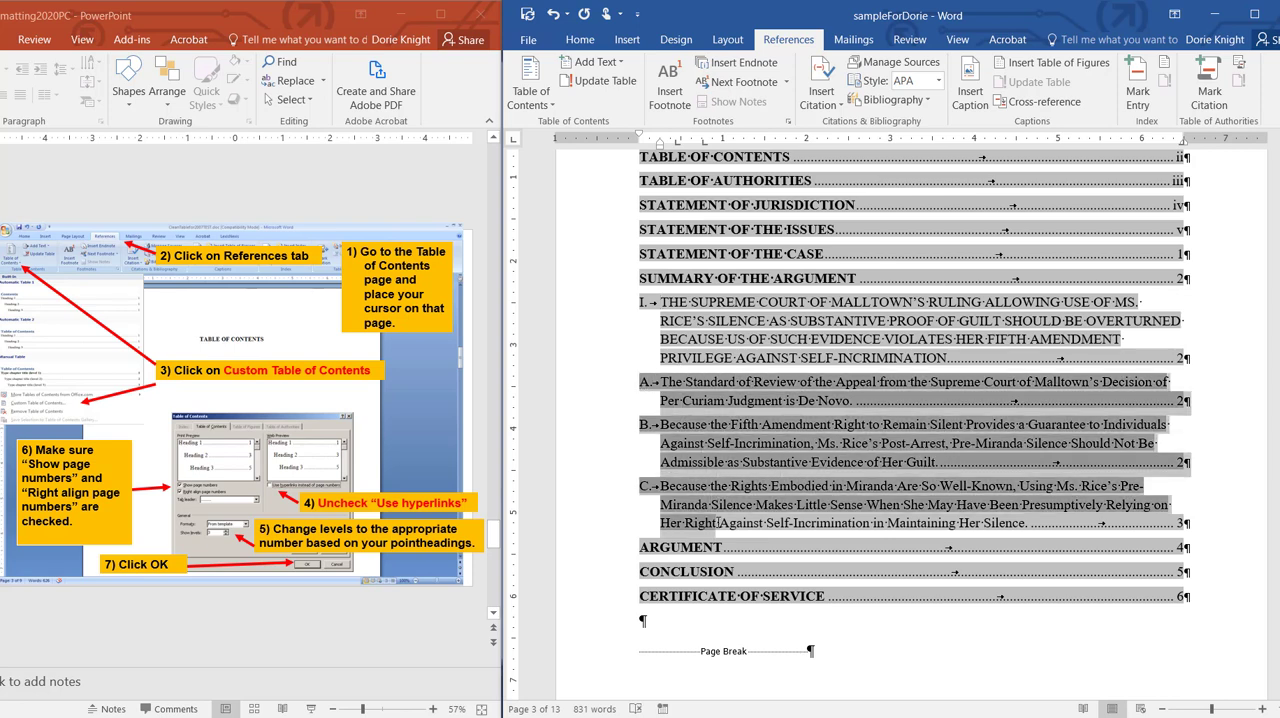
left_click_drag(660, 145, 680, 143)
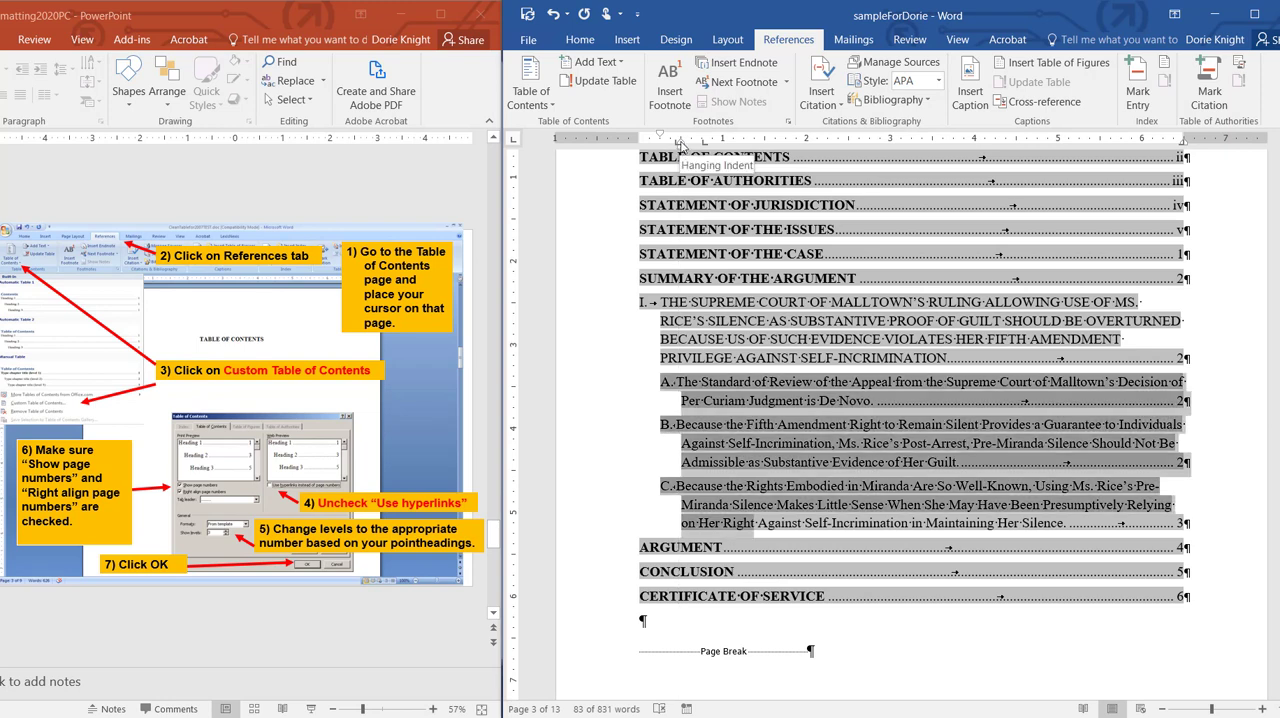
left_click_drag(679, 143, 680, 144)
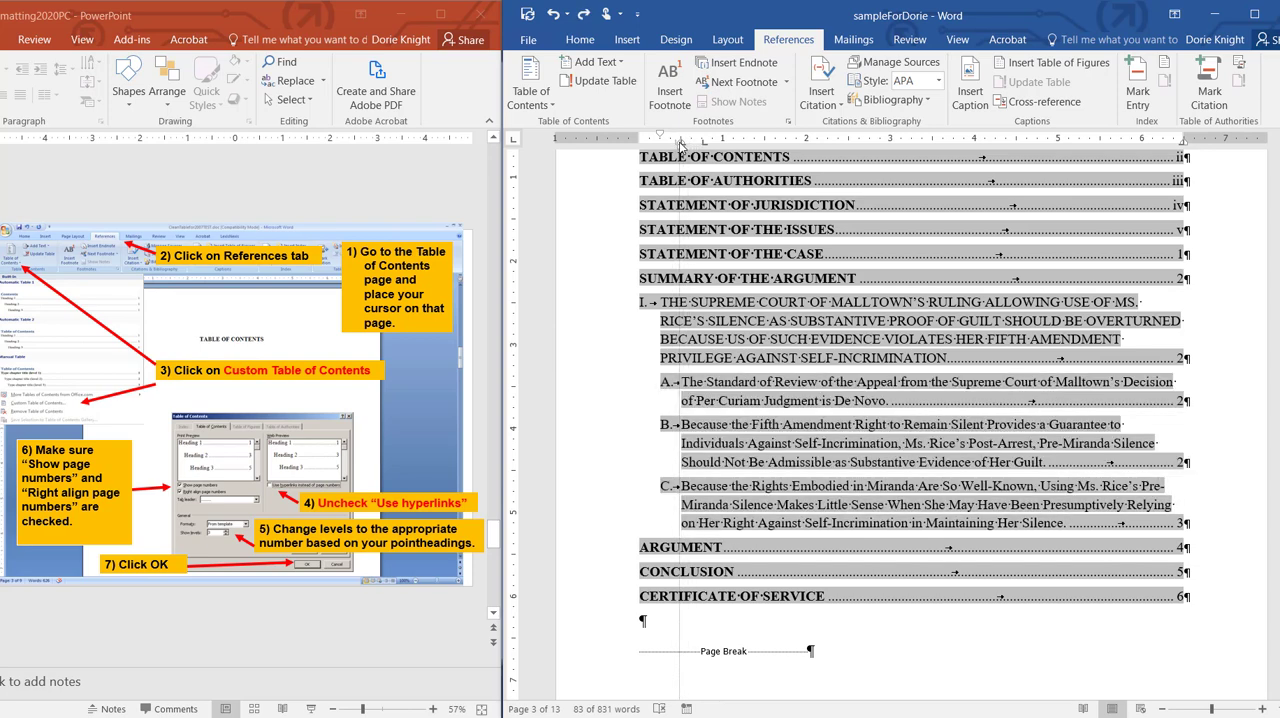
Step: Hide the formatting marks and deselect the table of contents to view its clean layout
left_click(580, 39)
left_click(813, 103)
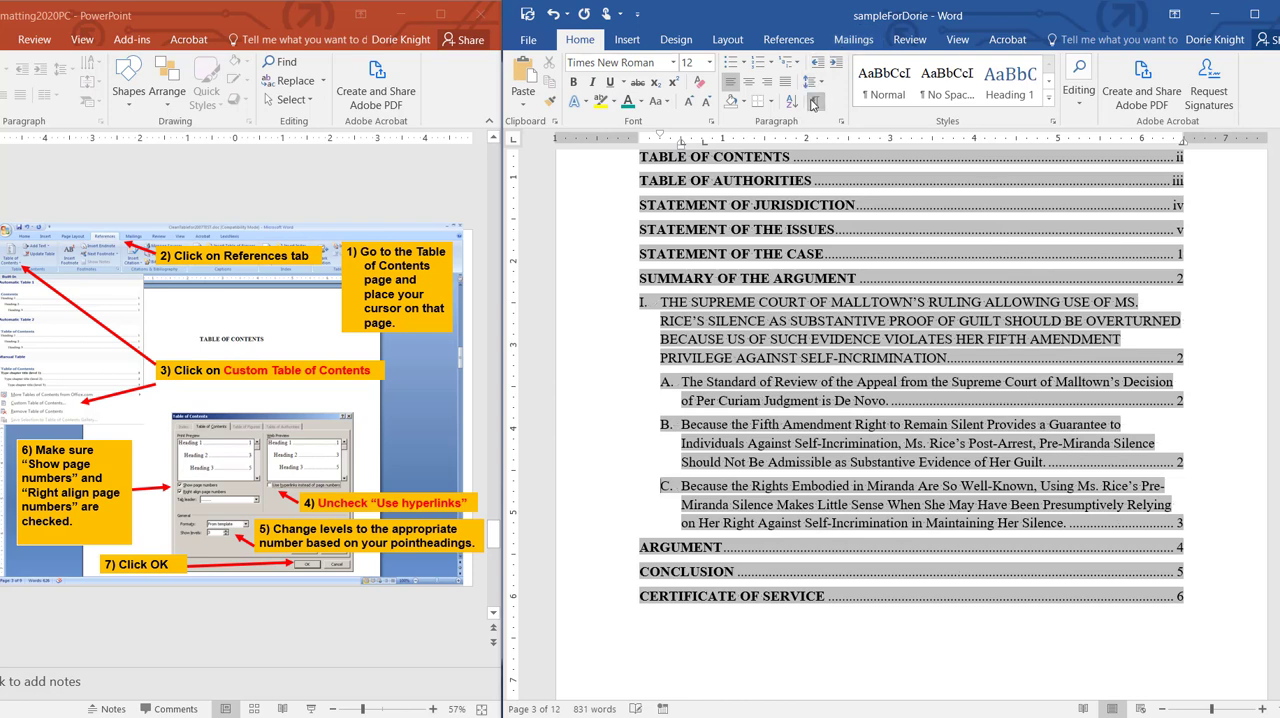
left_click(1231, 636)
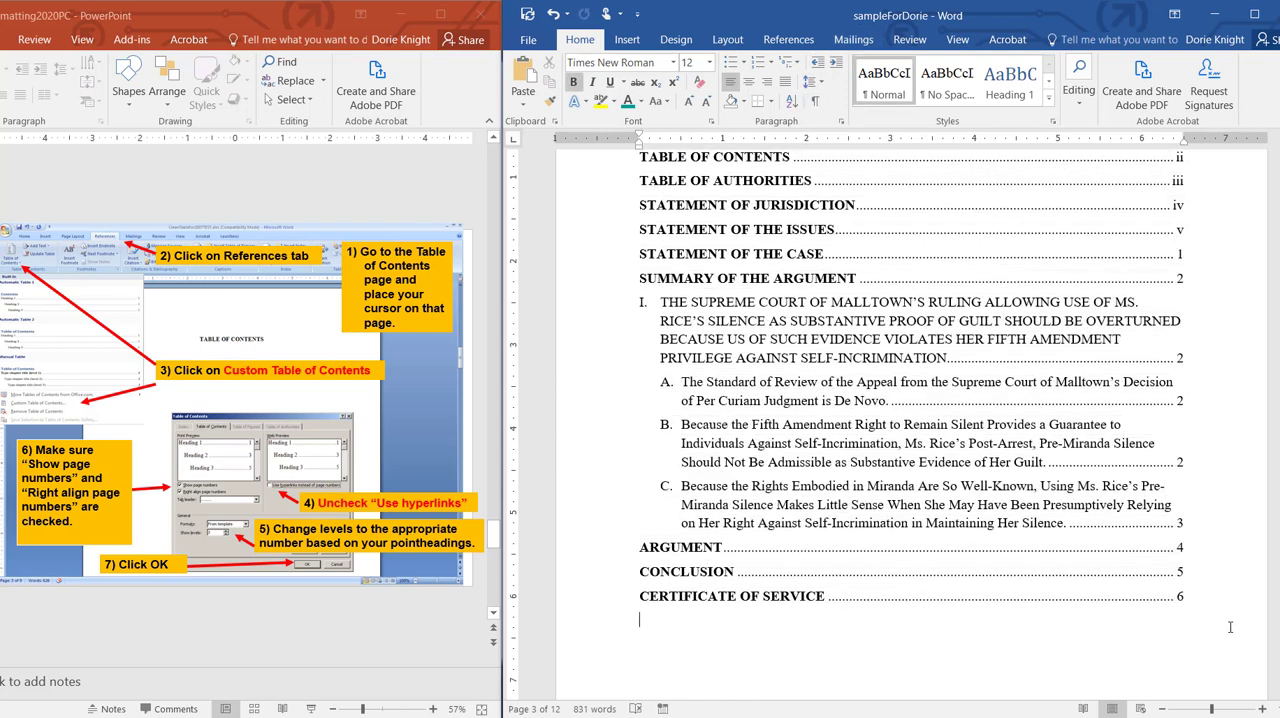
Step: Examine the next-page section breaks after the cover page and after the STATEMENT OF THE ISSUES, along with the footer page numbers around them
scroll(769, 603, "up", 14)
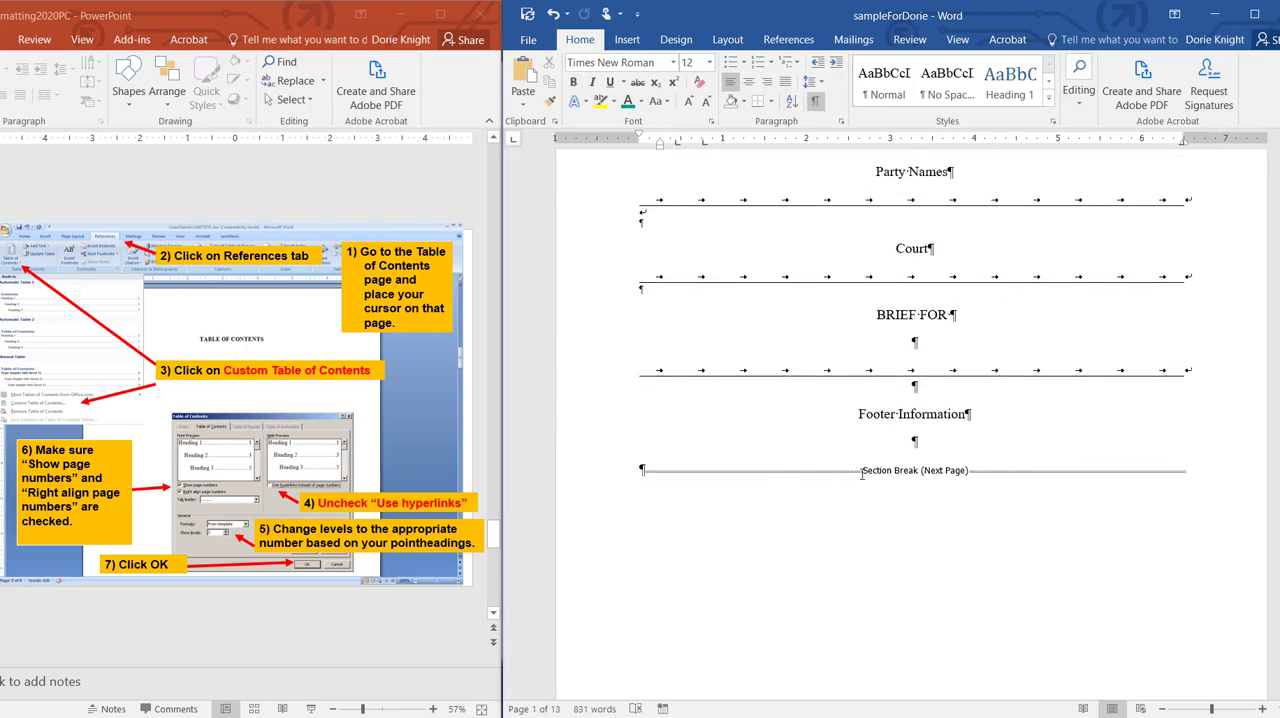
left_click(908, 474)
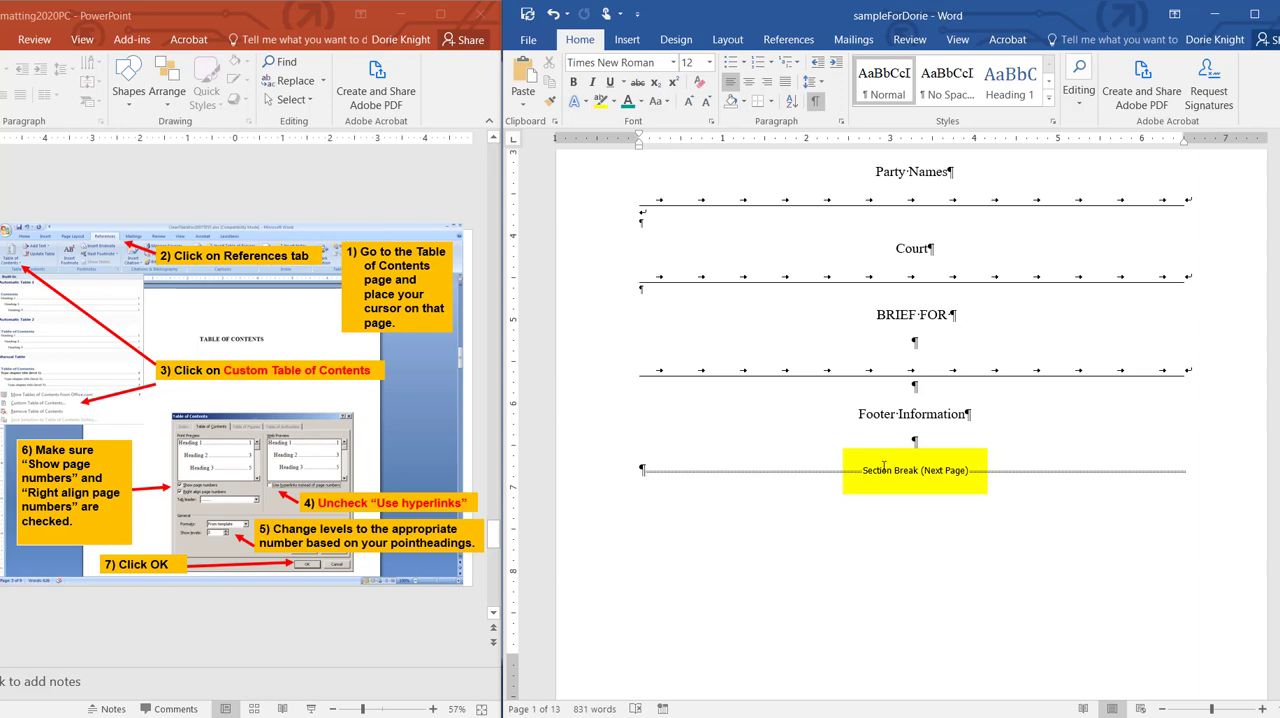
scroll(762, 473, "down", 1)
scroll(765, 472, "down", 20)
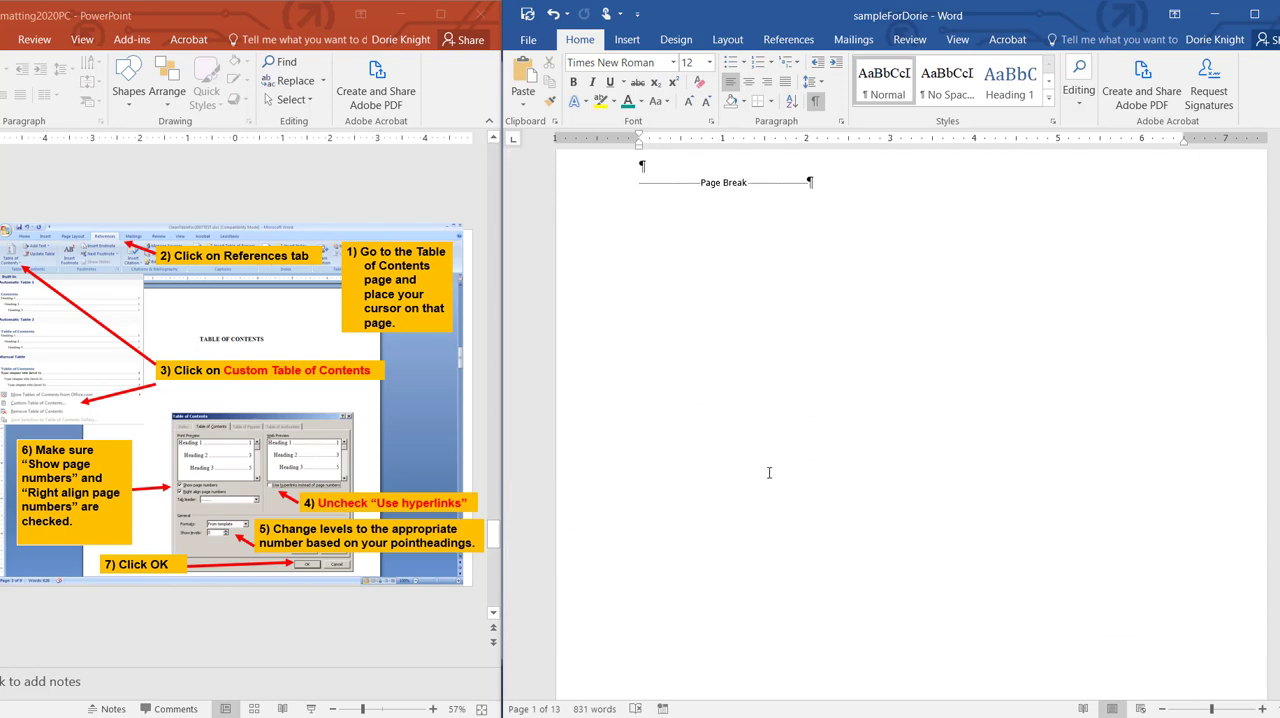
scroll(769, 472, "down", 20)
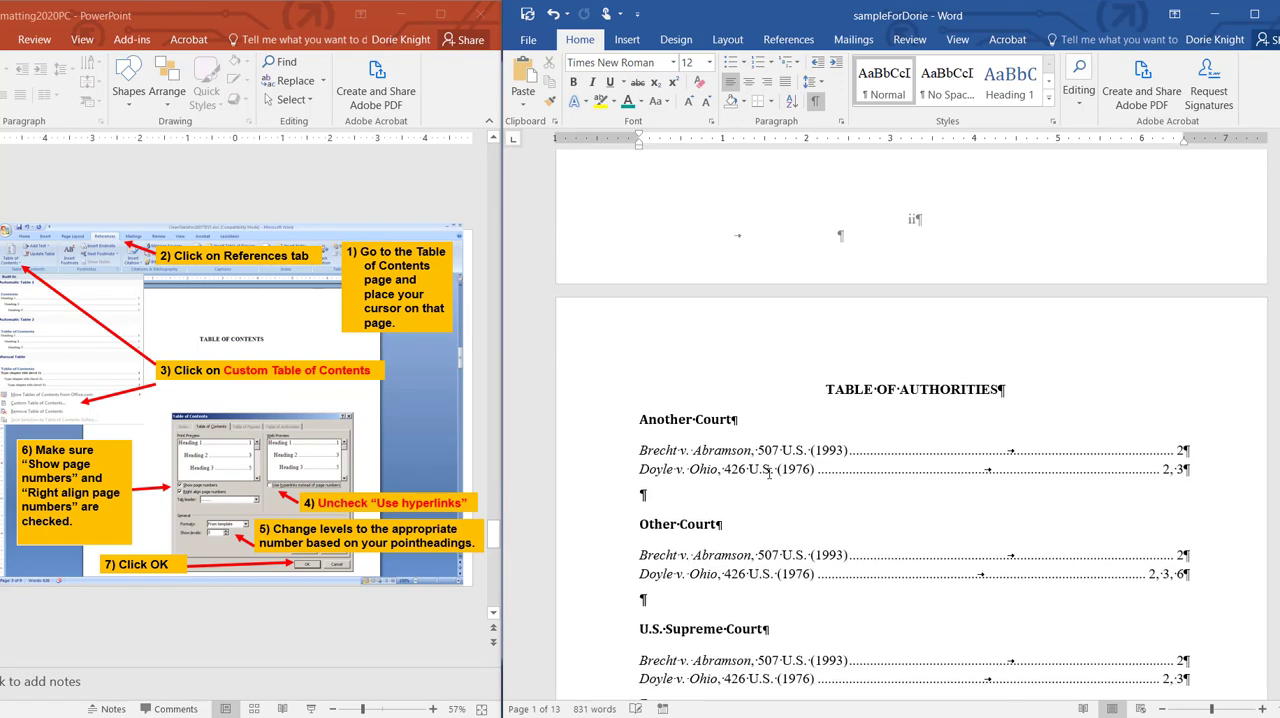
scroll(769, 473, "down", 20)
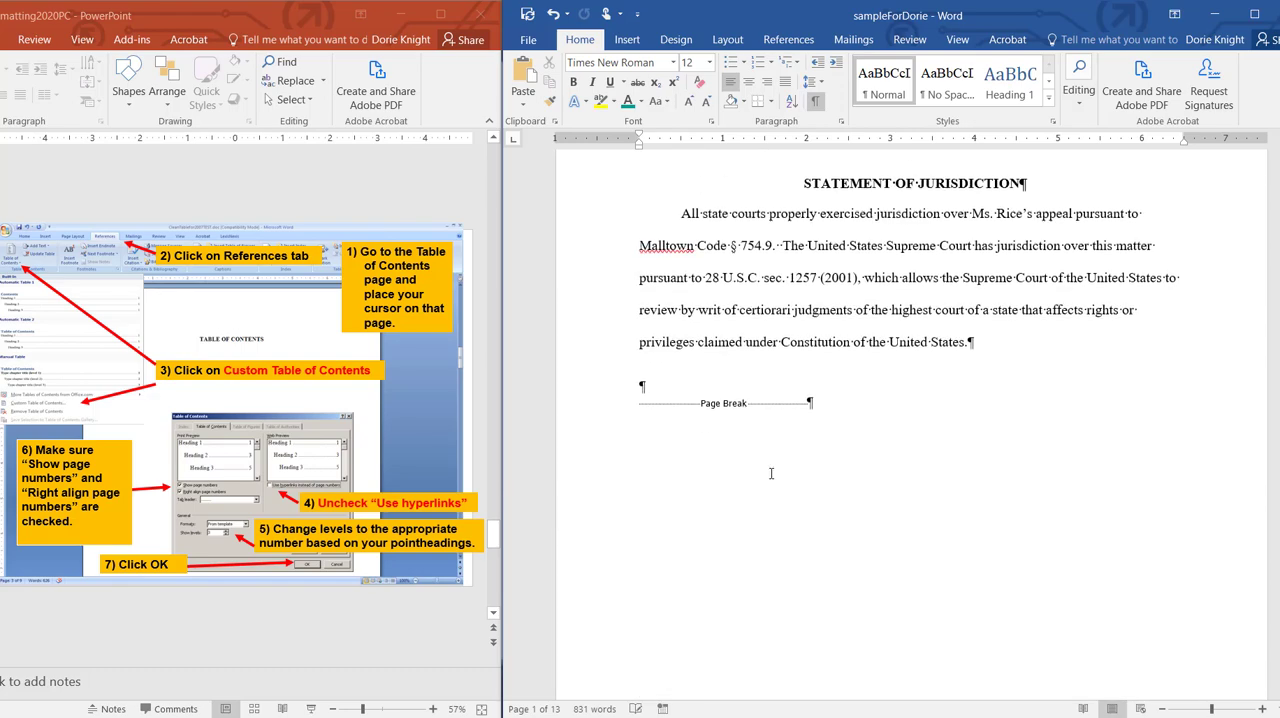
scroll(770, 478, "down", 10)
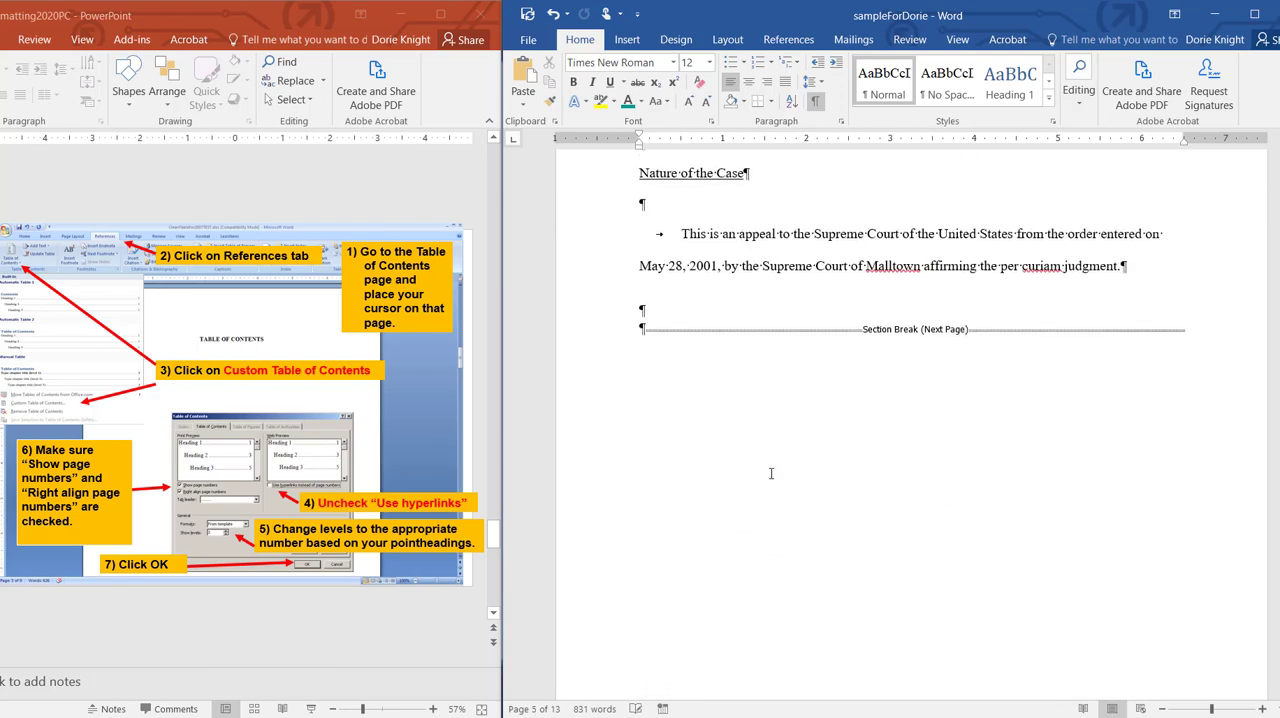
scroll(771, 474, "down", 15)
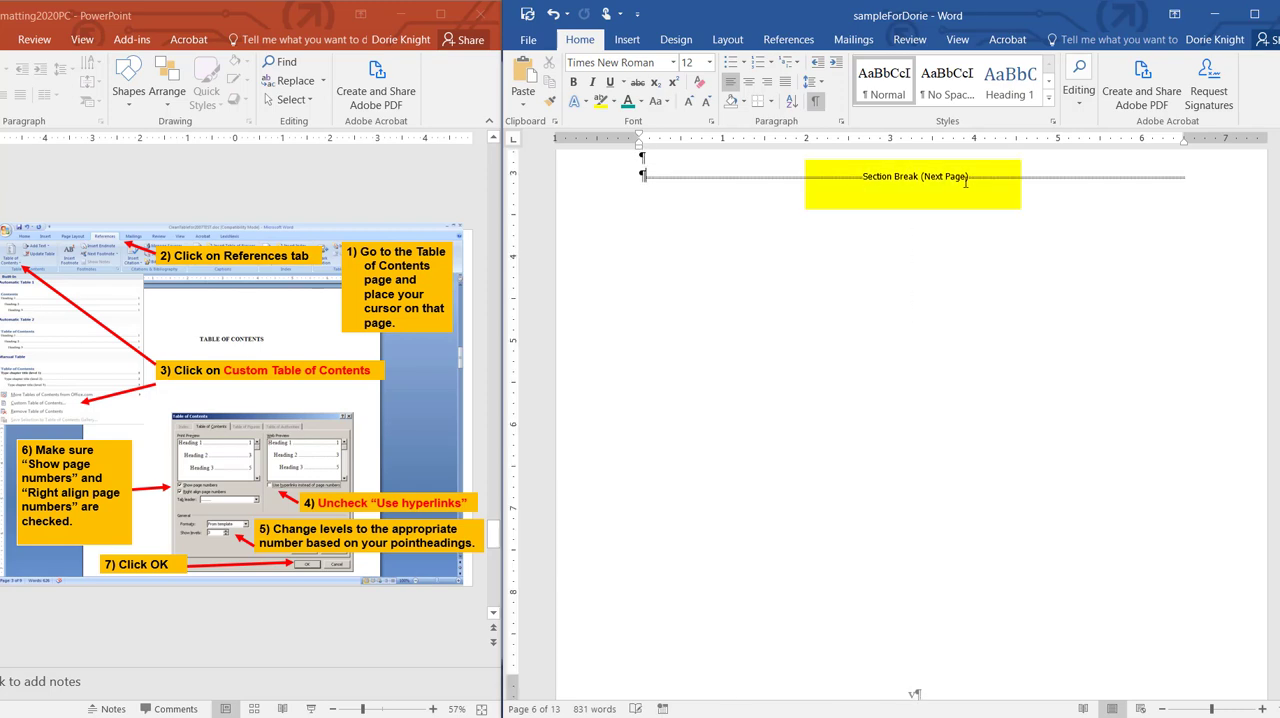
scroll(948, 464, "down", 10)
scroll(950, 464, "down", 10)
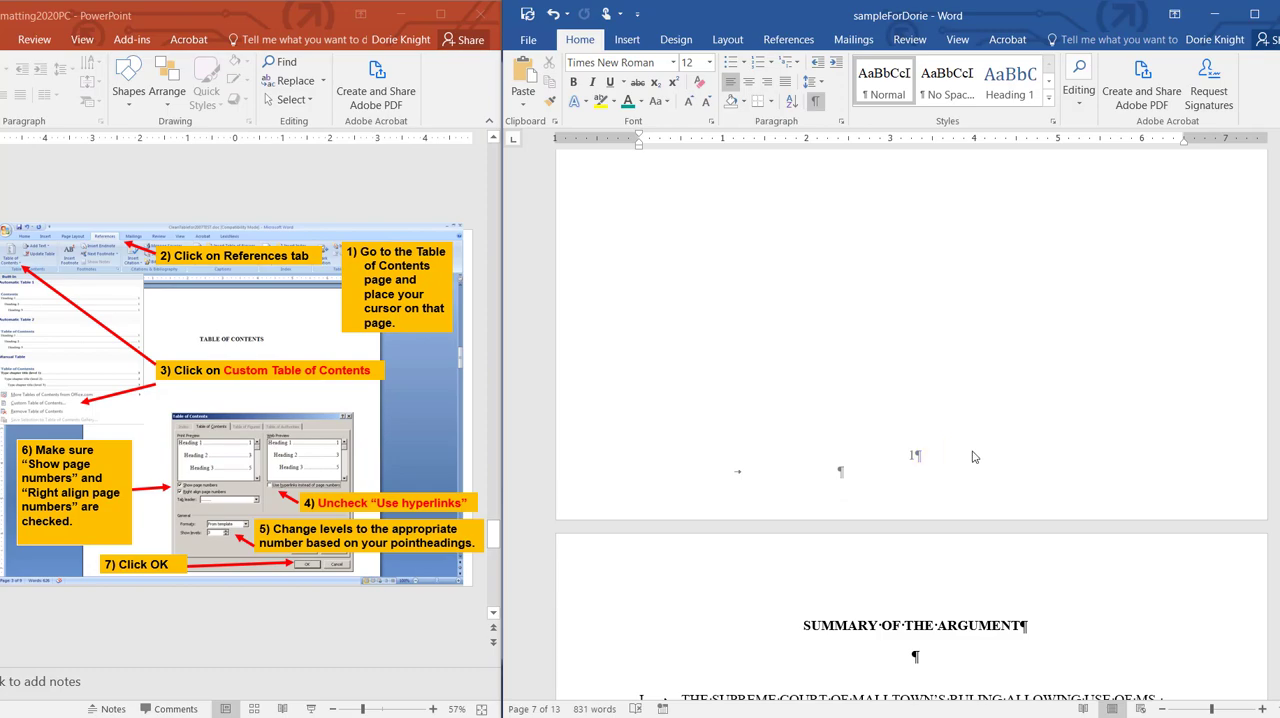
scroll(967, 440, "up", 10)
scroll(967, 437, "down", 5)
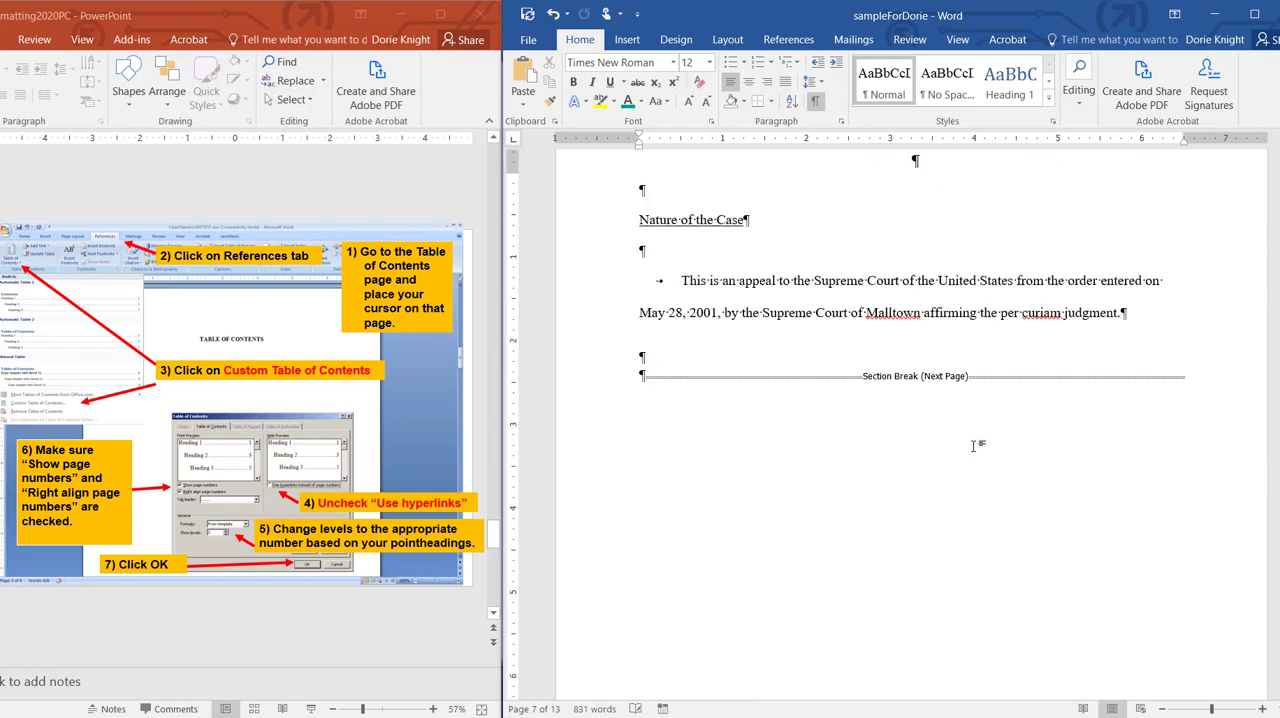